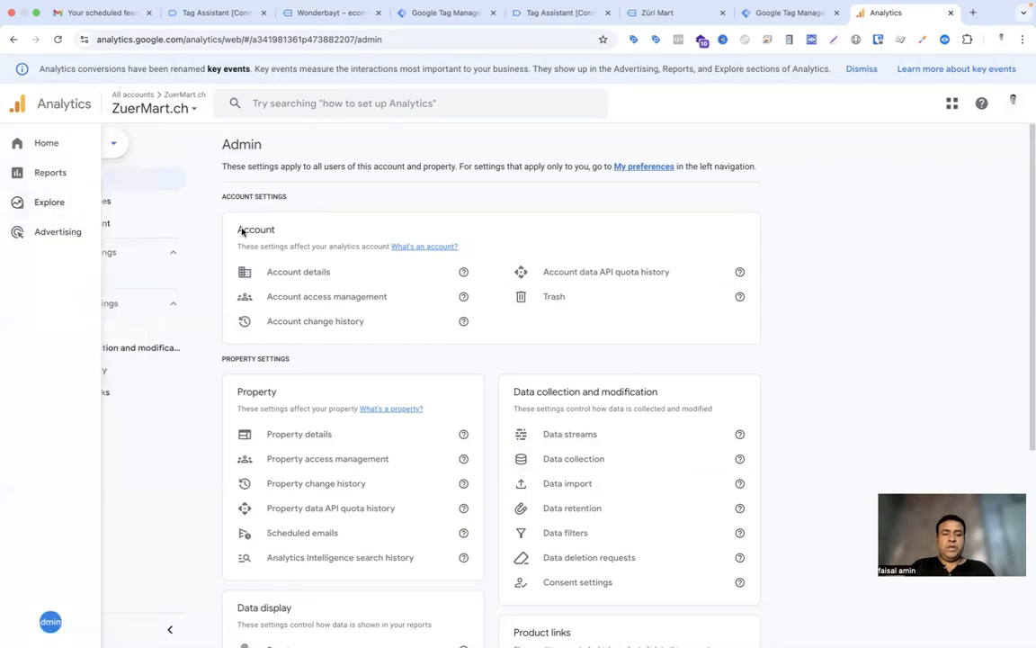
- Turn off Site search in the enhanced measurement settings of the ZuerMart.ch web data stream and save
{"action": "left_click", "coordinate": [563, 438]}
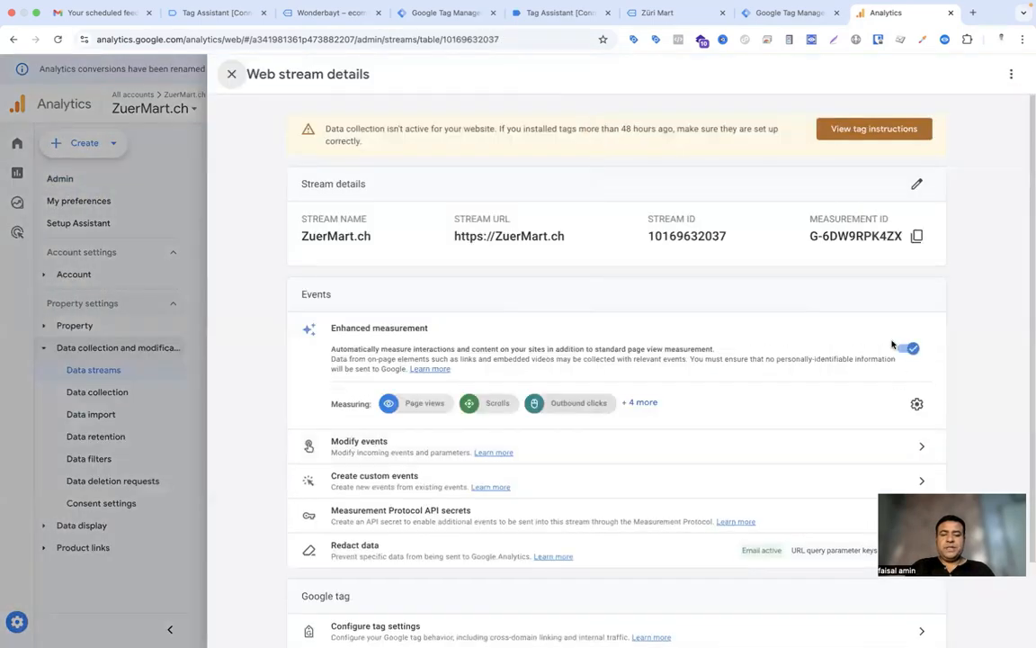
{"action": "left_click", "coordinate": [915, 406]}
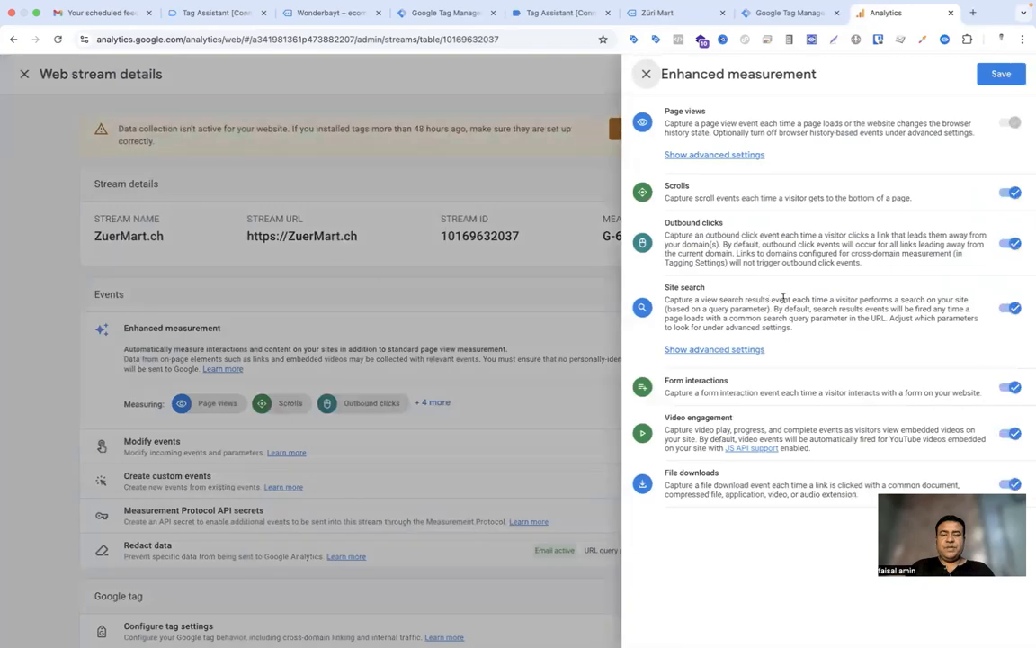
{"action": "left_click", "coordinate": [1010, 307]}
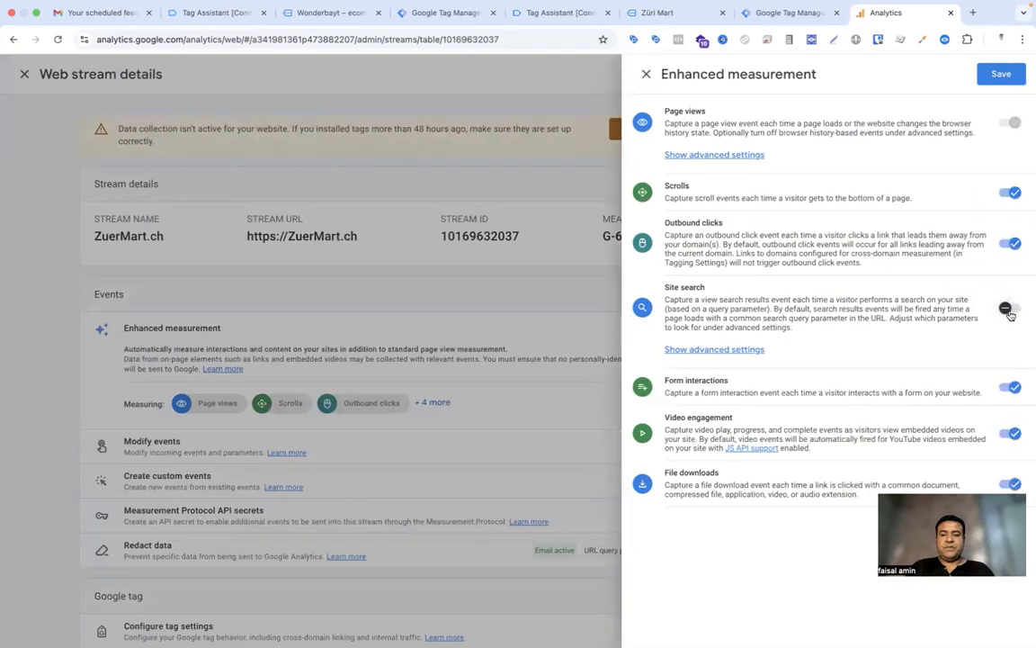
{"action": "left_click", "coordinate": [1001, 74]}
- Switch to the Züri Mart shop, search for "home", and inspect the search query parameter in the results page URL
{"action": "left_click", "coordinate": [642, 13]}
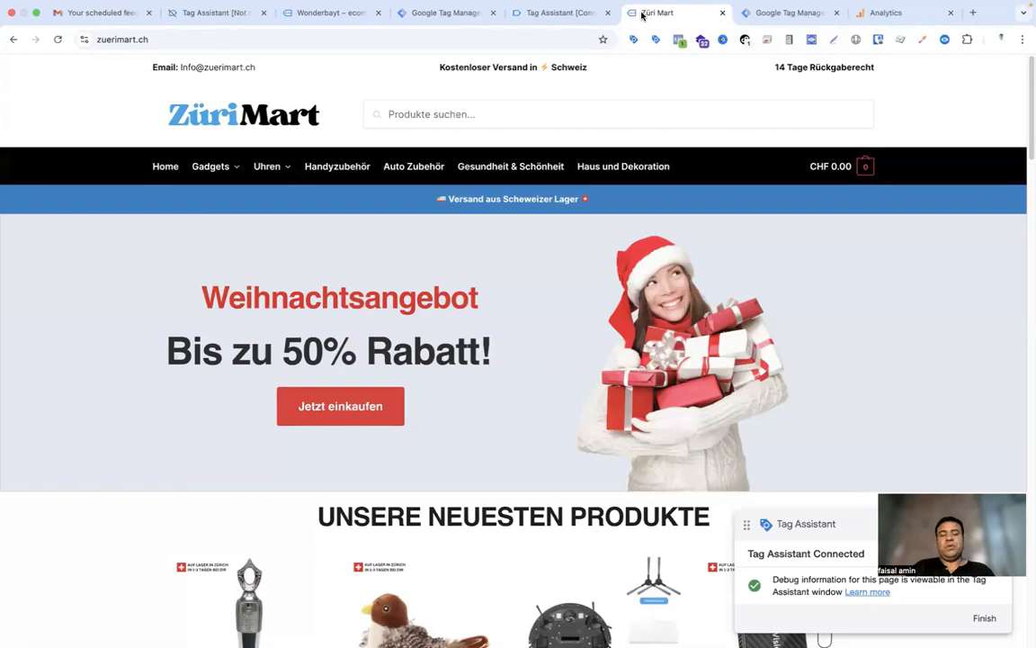
{"action": "left_click", "coordinate": [625, 110]}
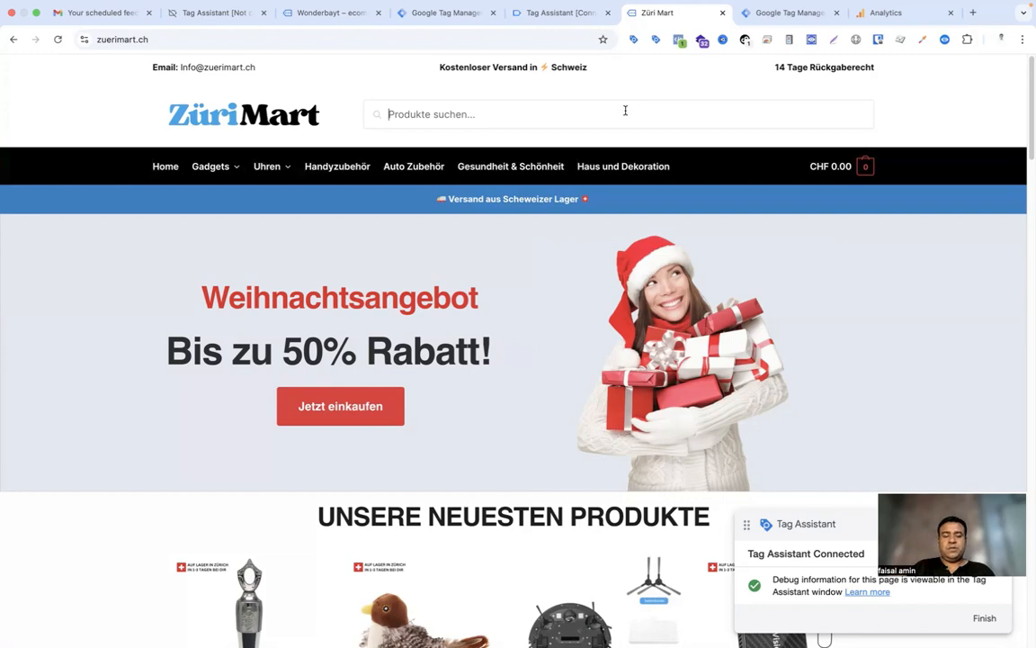
{"action": "type", "text": "home"}
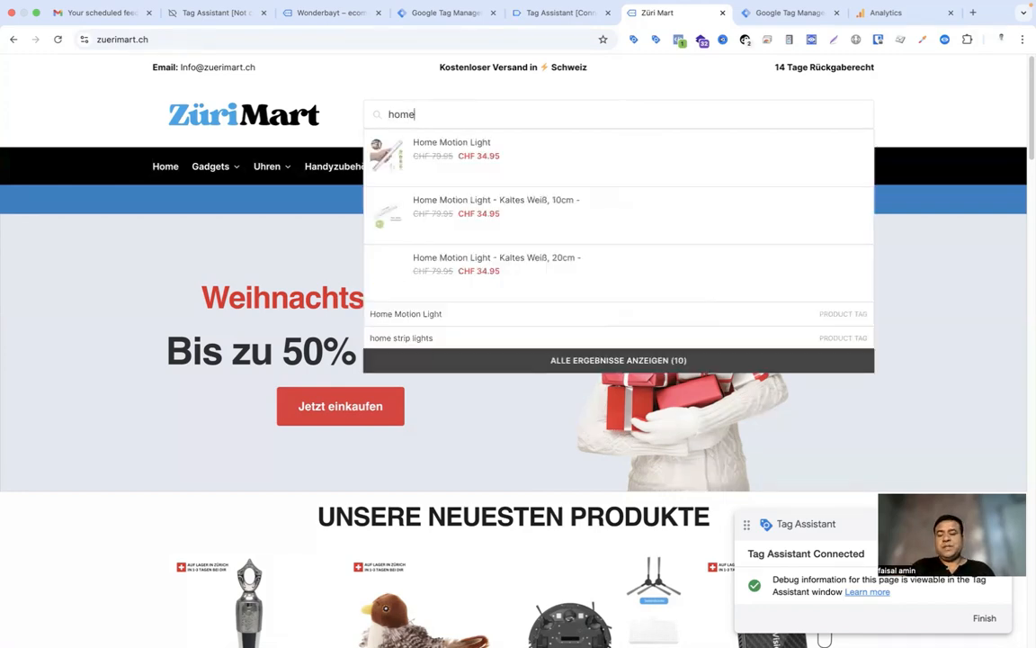
{"action": "key", "text": "Return"}
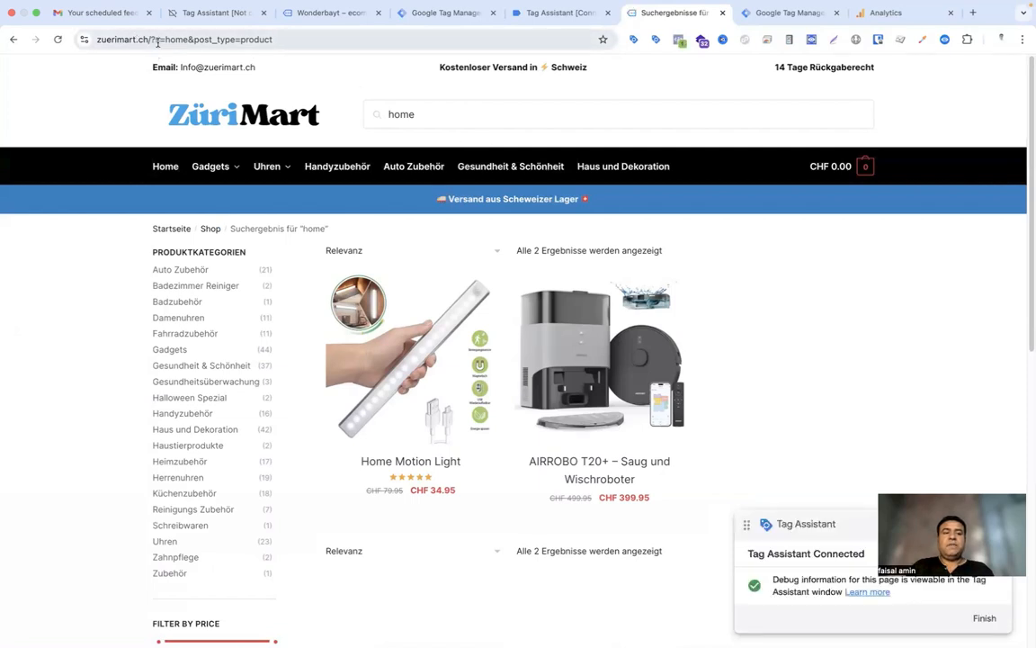
{"action": "left_click", "coordinate": [160, 42]}
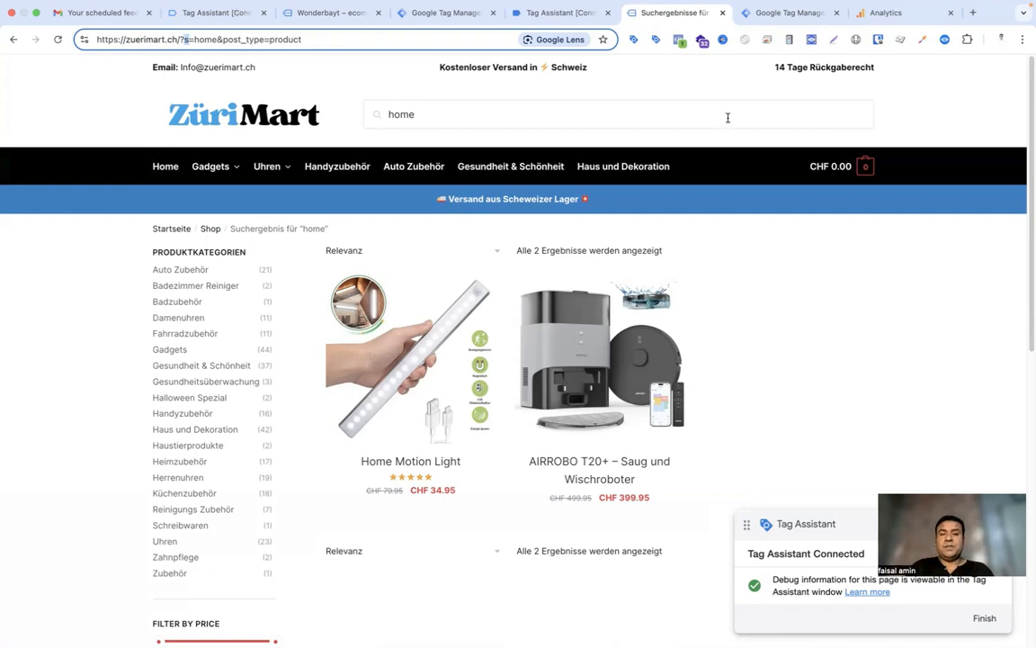
- Switch to the Zuerimart.ch container in Tag Manager and create a URL variable with component type Query and query key "s"
{"action": "left_click", "coordinate": [445, 13]}
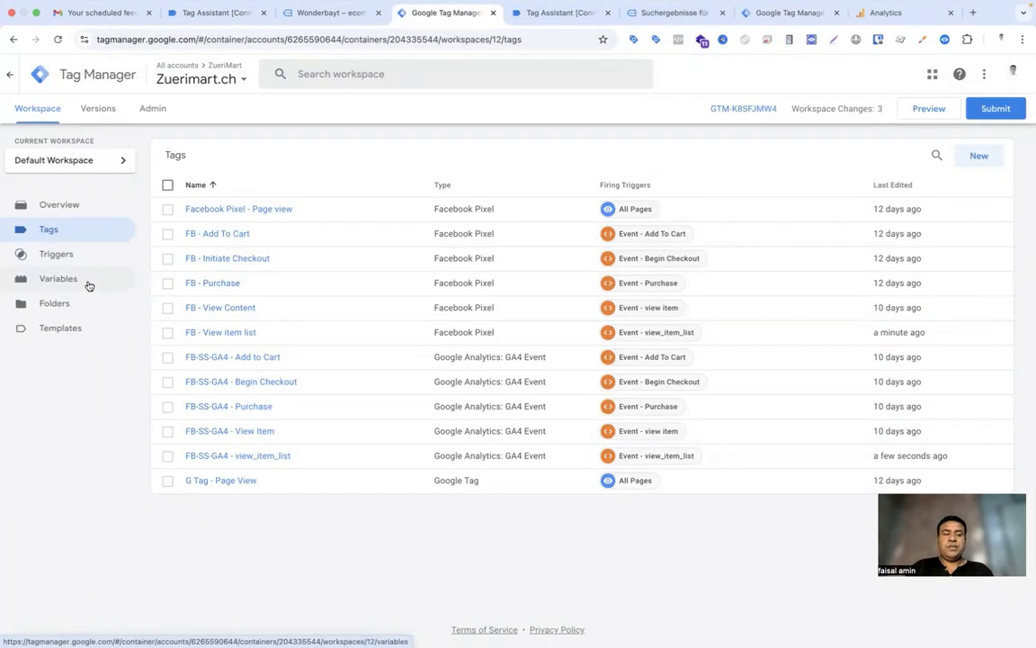
{"action": "left_click", "coordinate": [89, 286]}
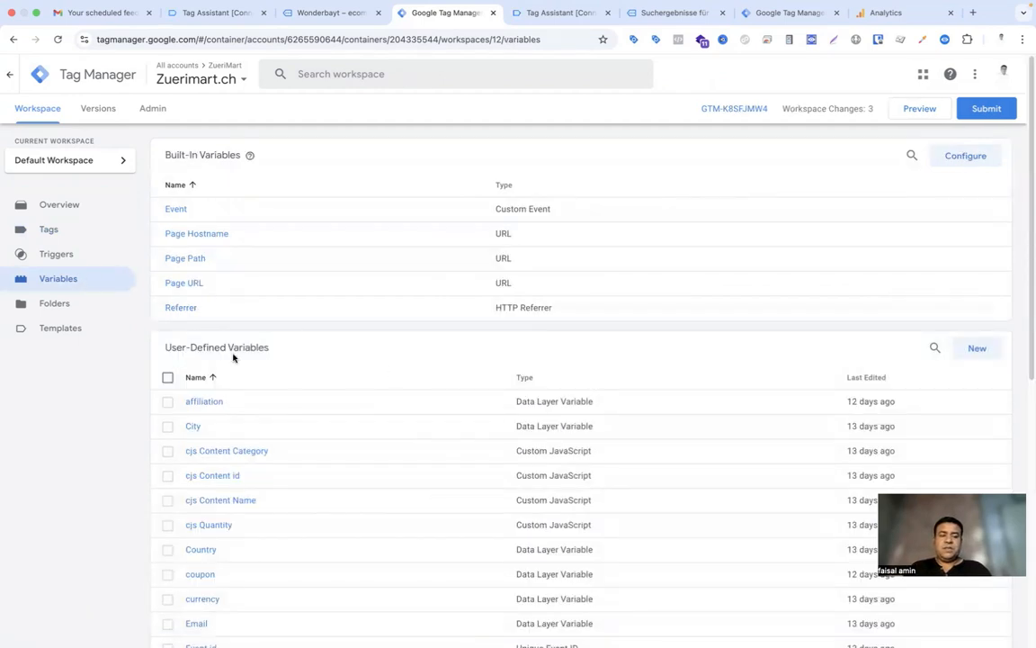
{"action": "left_click", "coordinate": [962, 352]}
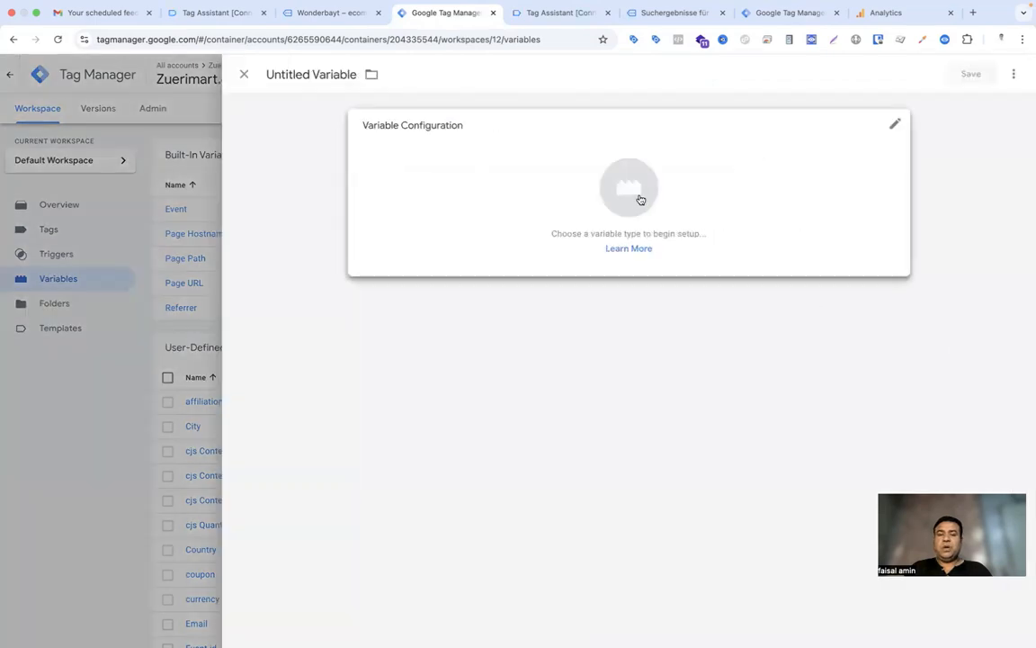
{"action": "left_click", "coordinate": [634, 194]}
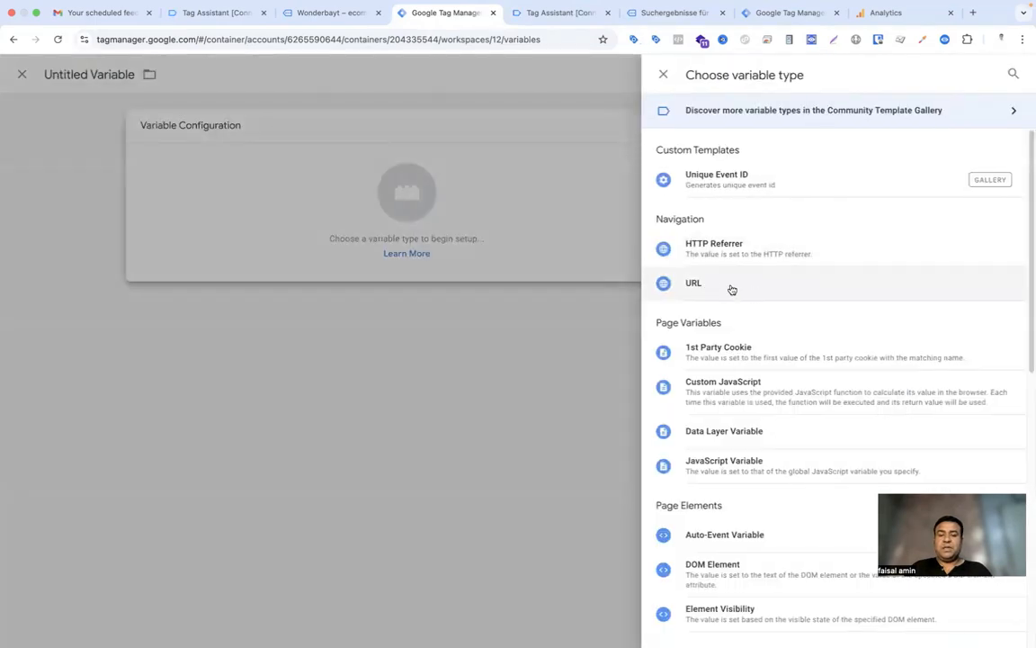
{"action": "left_click", "coordinate": [710, 286]}
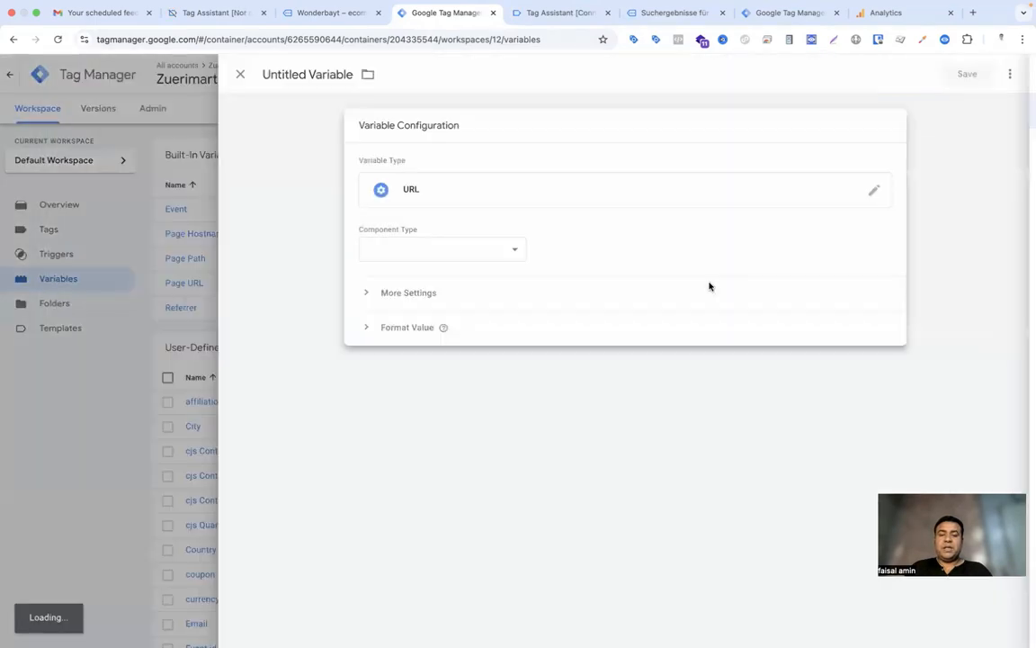
{"action": "left_click", "coordinate": [495, 254]}
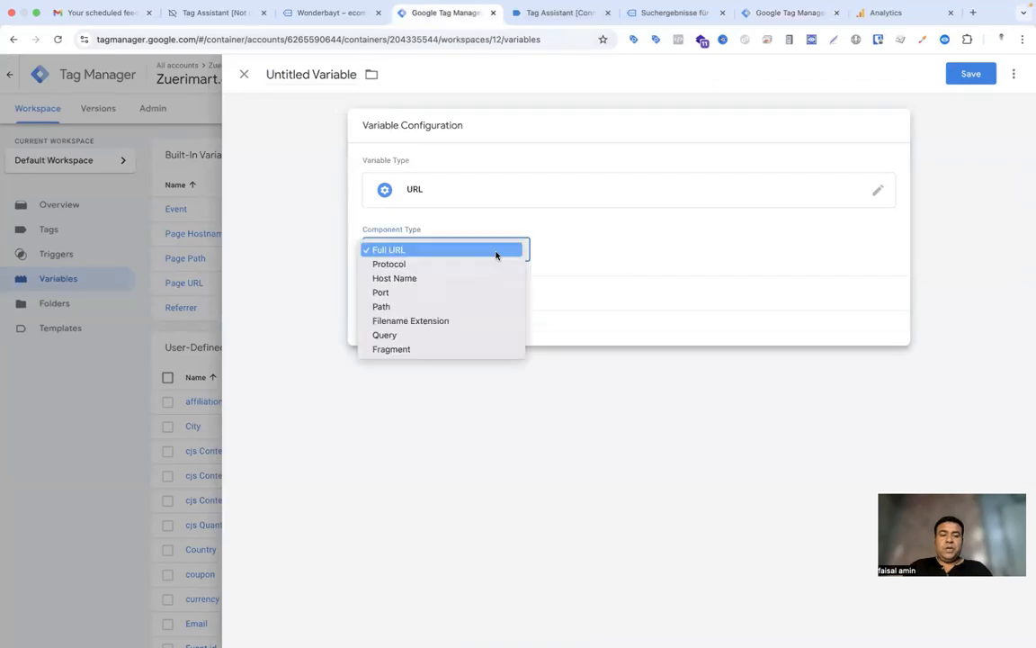
{"action": "left_click", "coordinate": [430, 335]}
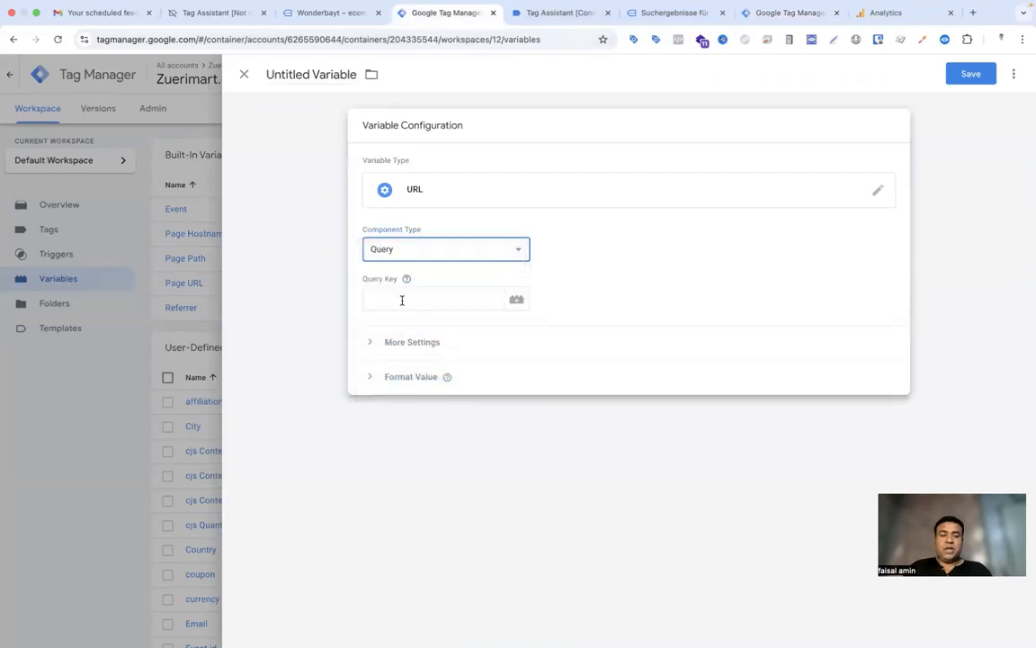
{"action": "left_click", "coordinate": [402, 300]}
{"action": "type", "text": "s"}
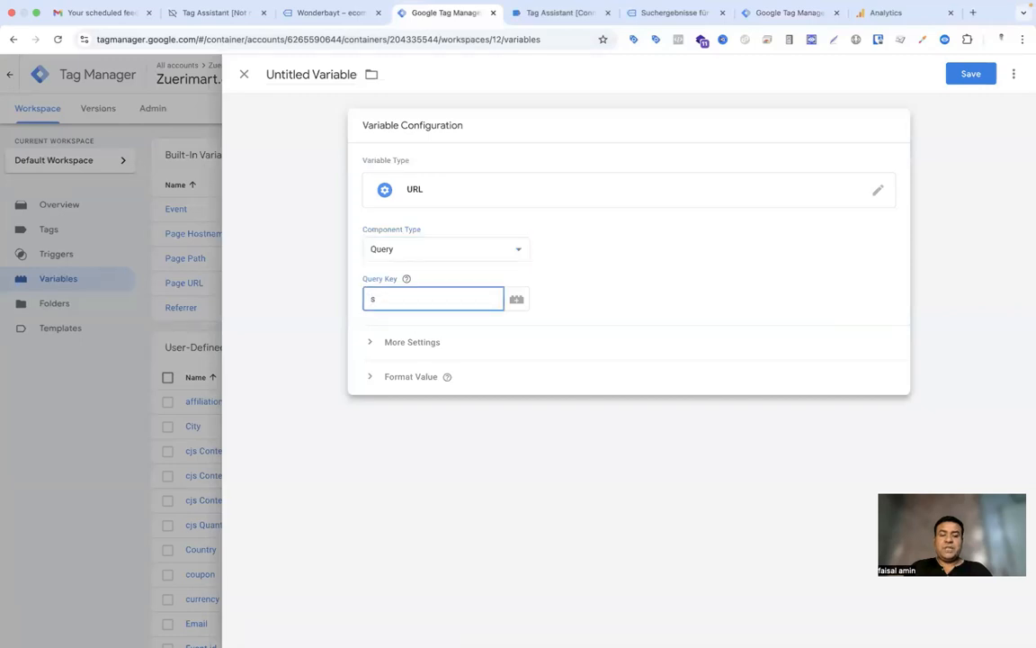
- Format the URL variable's value by changing its case to Lowercase
{"action": "left_click", "coordinate": [372, 341]}
{"action": "left_click", "coordinate": [371, 341]}
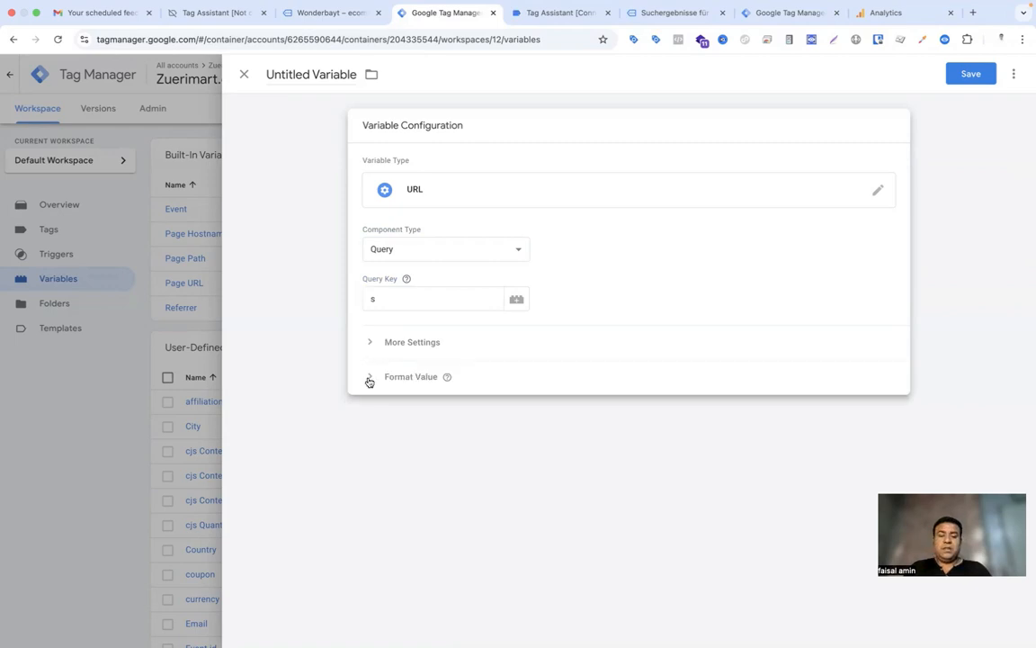
{"action": "left_click", "coordinate": [369, 379]}
{"action": "left_click", "coordinate": [390, 396]}
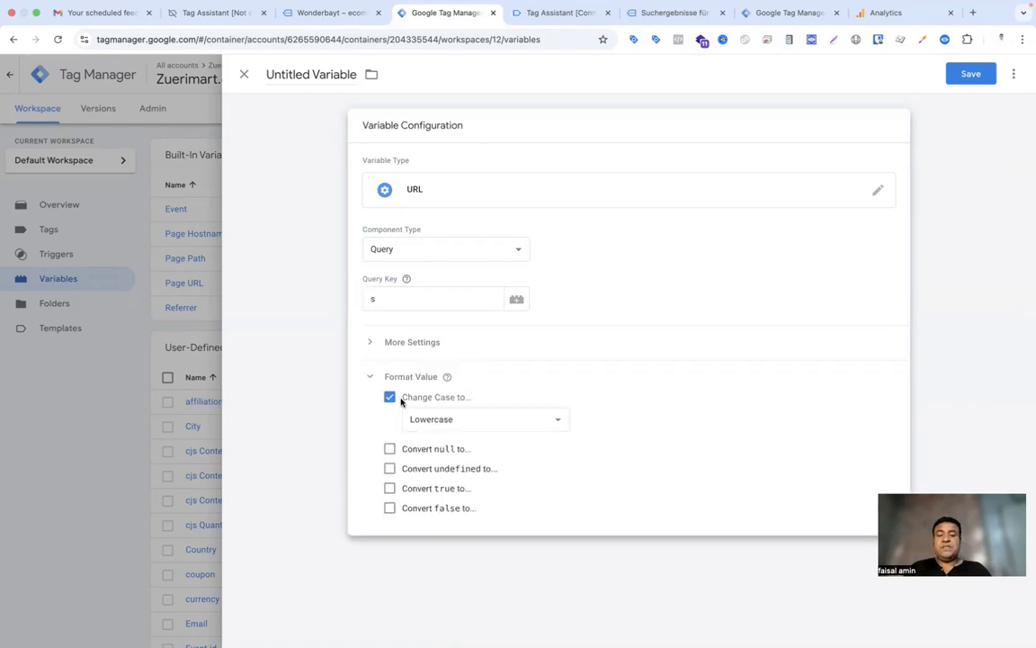
{"action": "left_click", "coordinate": [510, 422]}
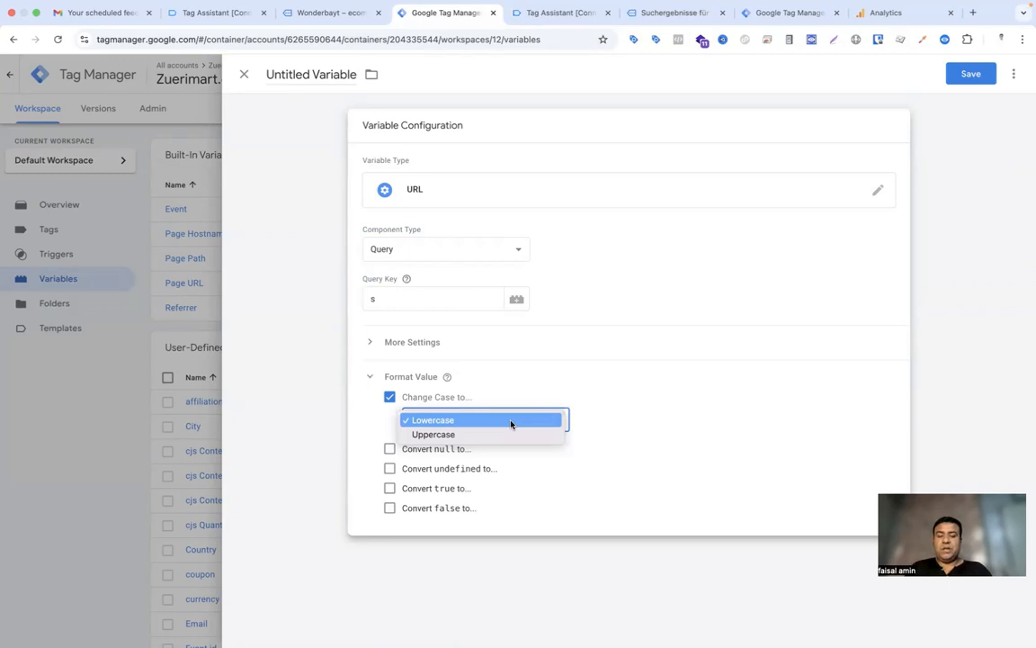
{"action": "left_click", "coordinate": [603, 396]}
- Name the variable "url s" and save it
{"action": "left_click", "coordinate": [310, 74]}
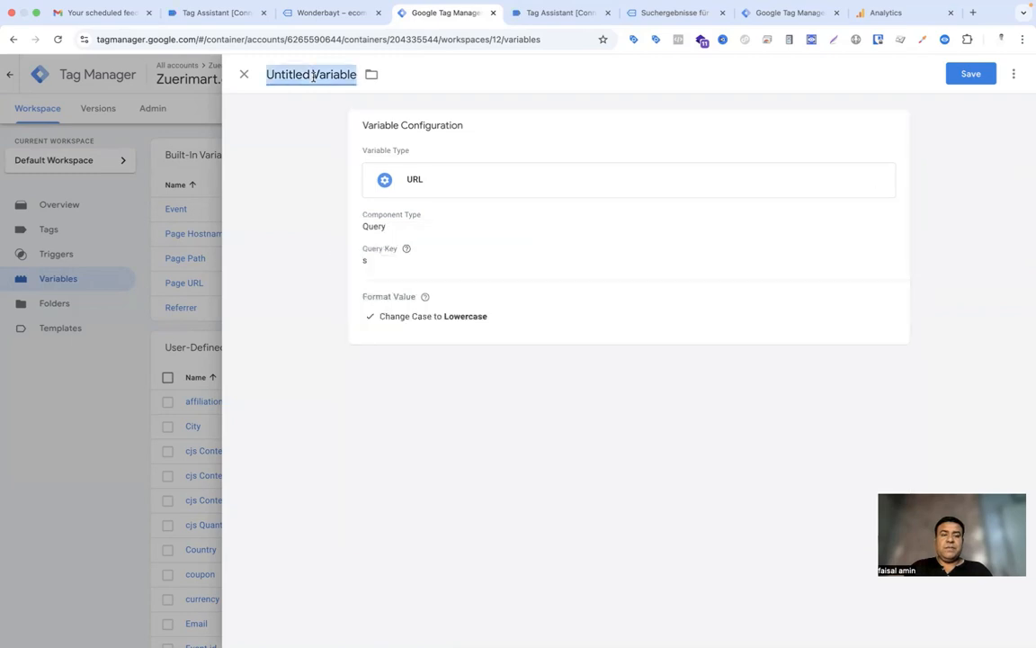
{"action": "type", "text": "url s"}
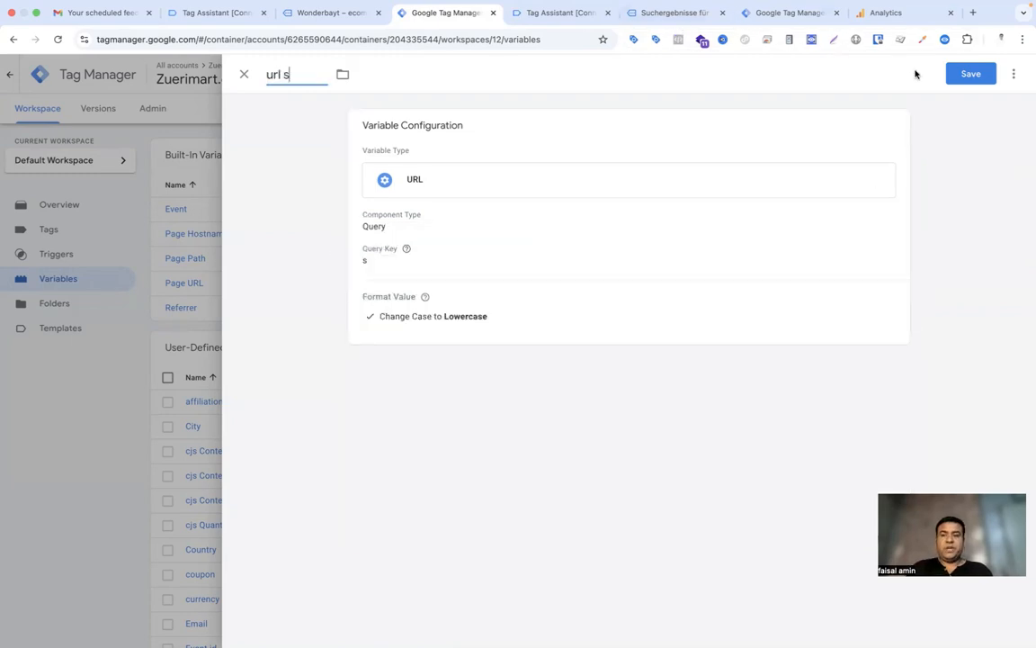
{"action": "left_click", "coordinate": [969, 75]}
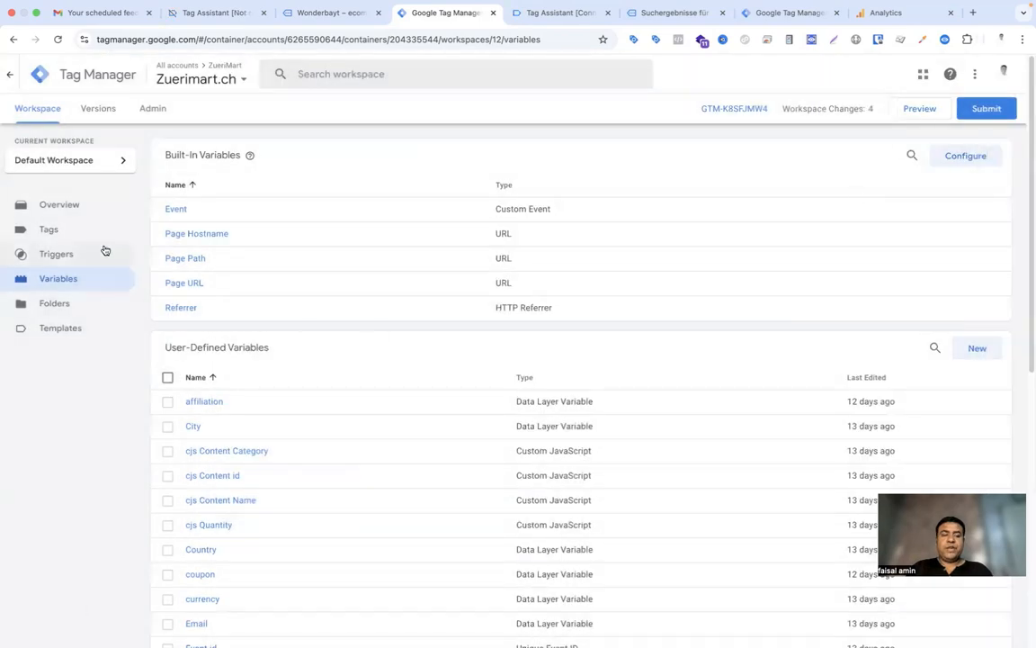
- Create a new trigger of type DOM Ready that fires on Some DOM Ready Events
{"action": "left_click", "coordinate": [96, 256]}
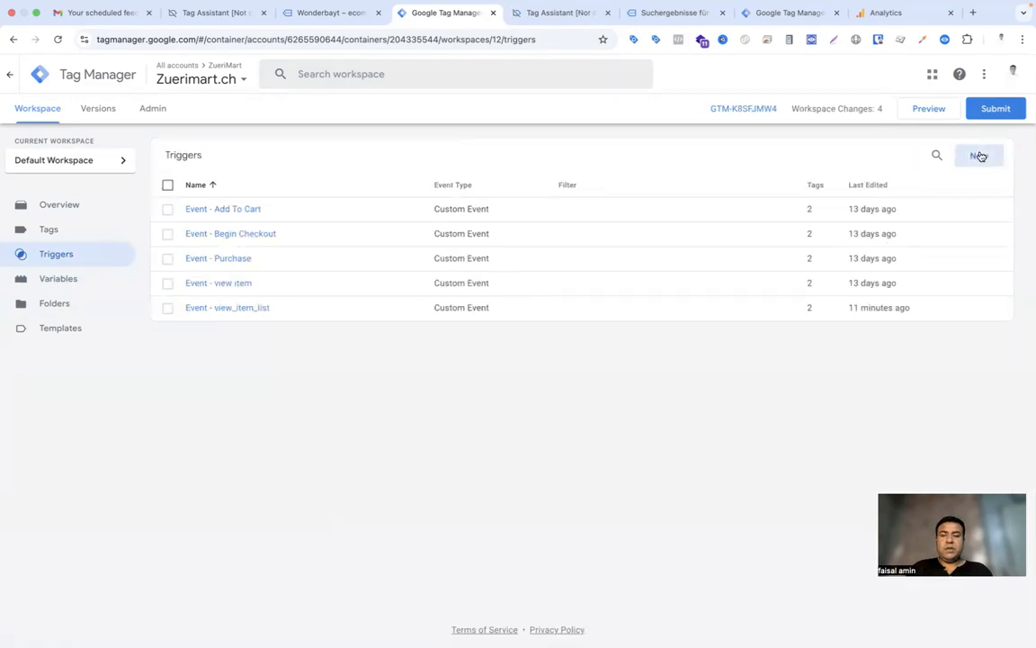
{"action": "left_click", "coordinate": [980, 155]}
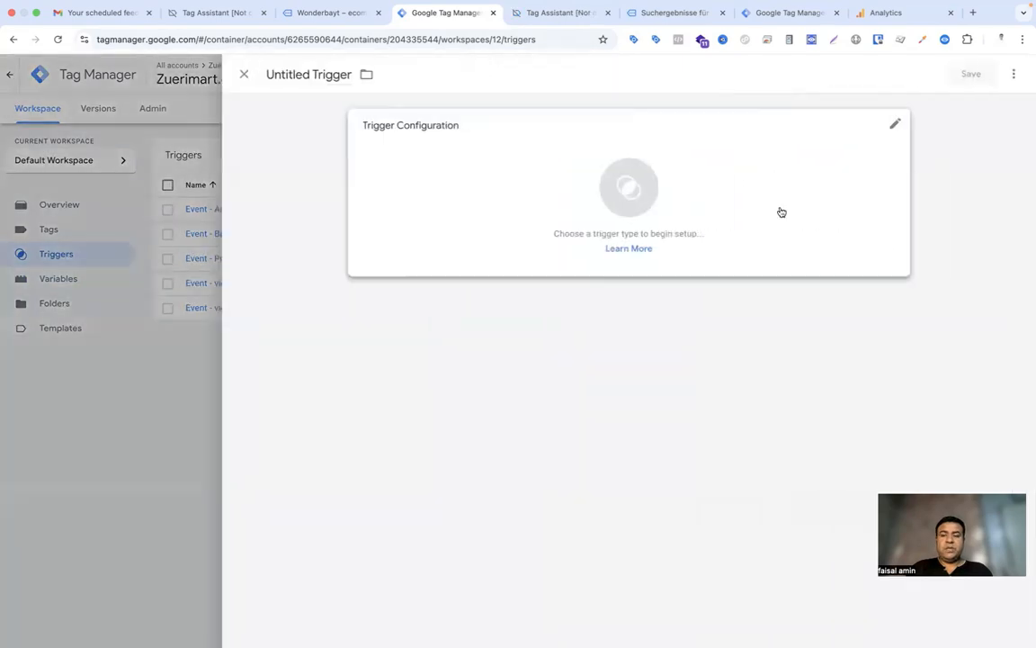
{"action": "left_click", "coordinate": [628, 188]}
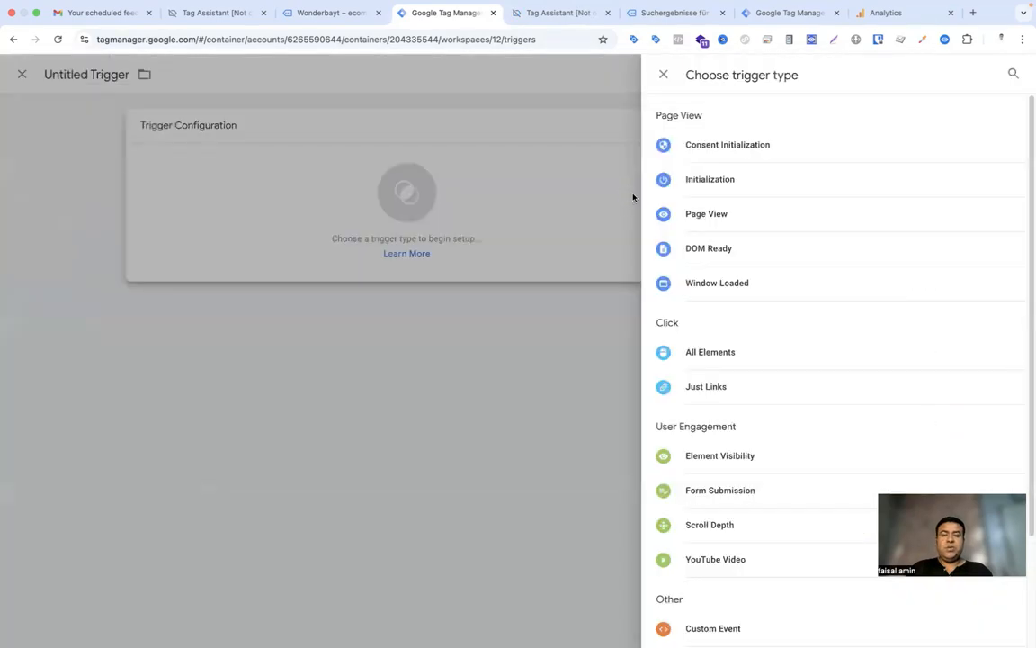
{"action": "left_click", "coordinate": [739, 260]}
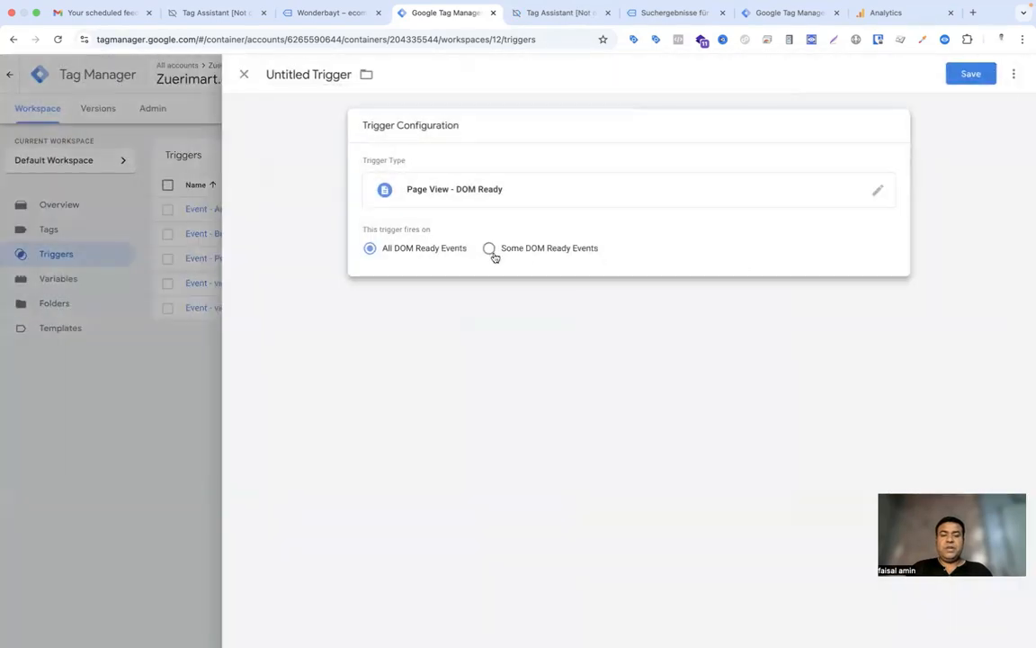
{"action": "left_click", "coordinate": [491, 253]}
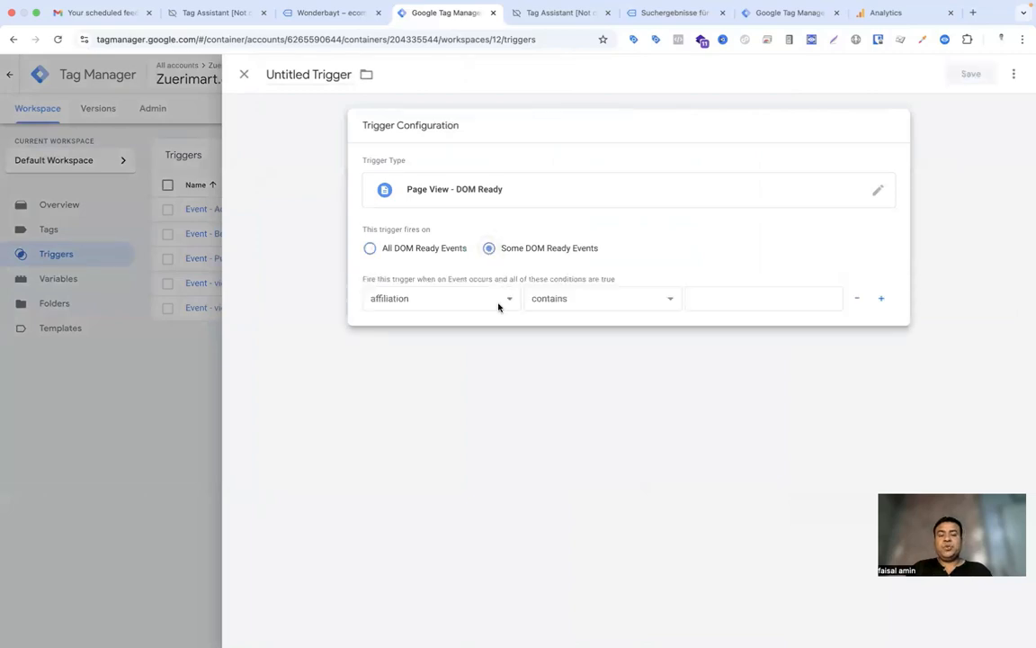
- Set the trigger's firing condition to "url s" does not equal "undefined"
{"action": "left_click", "coordinate": [498, 305]}
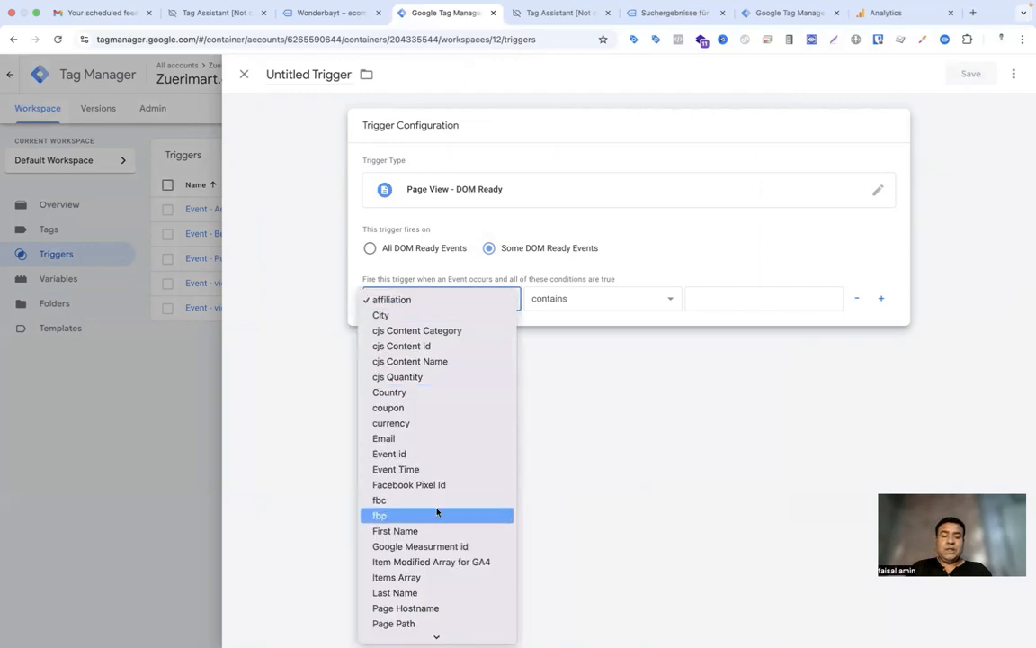
{"action": "scroll", "coordinate": [437, 512], "scroll_direction": "down", "scroll_amount": 2}
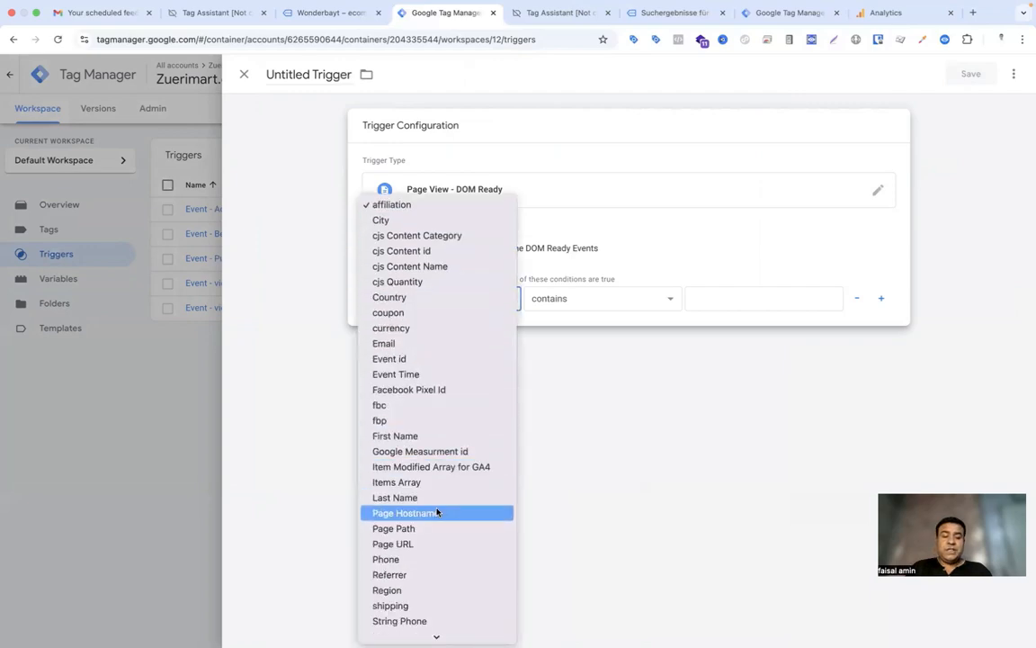
{"action": "scroll", "coordinate": [438, 511], "scroll_direction": "down", "scroll_amount": 3}
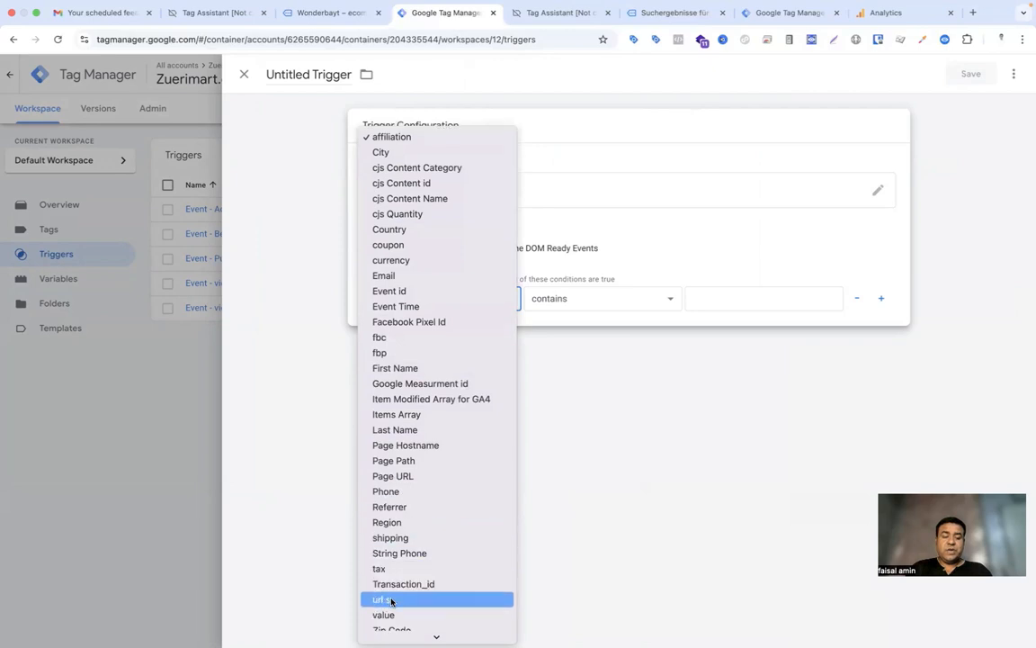
{"action": "left_click", "coordinate": [392, 600]}
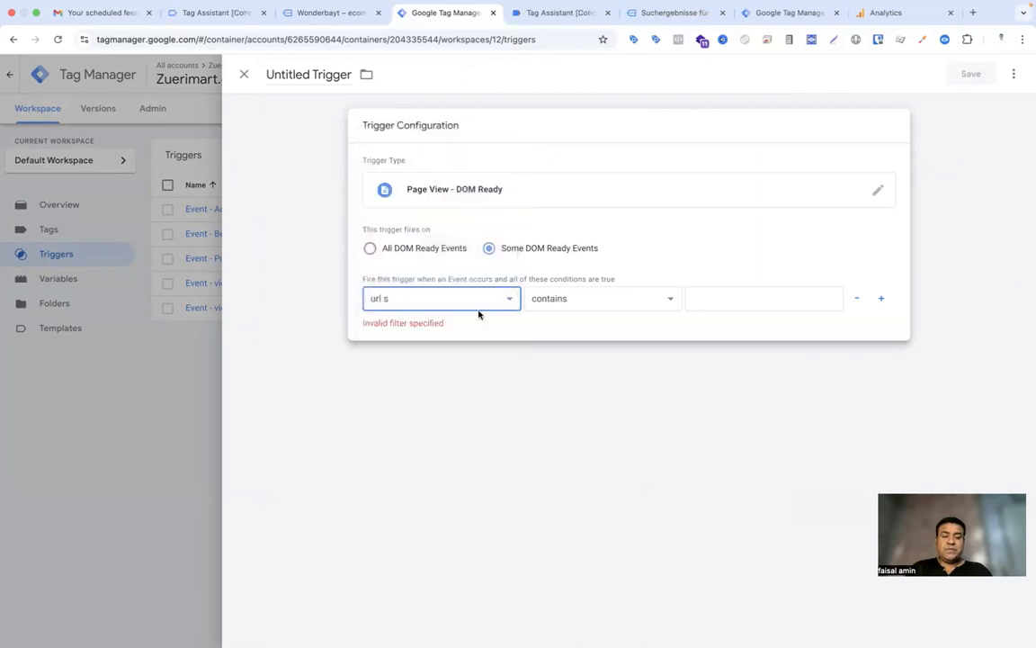
{"action": "left_click", "coordinate": [582, 305]}
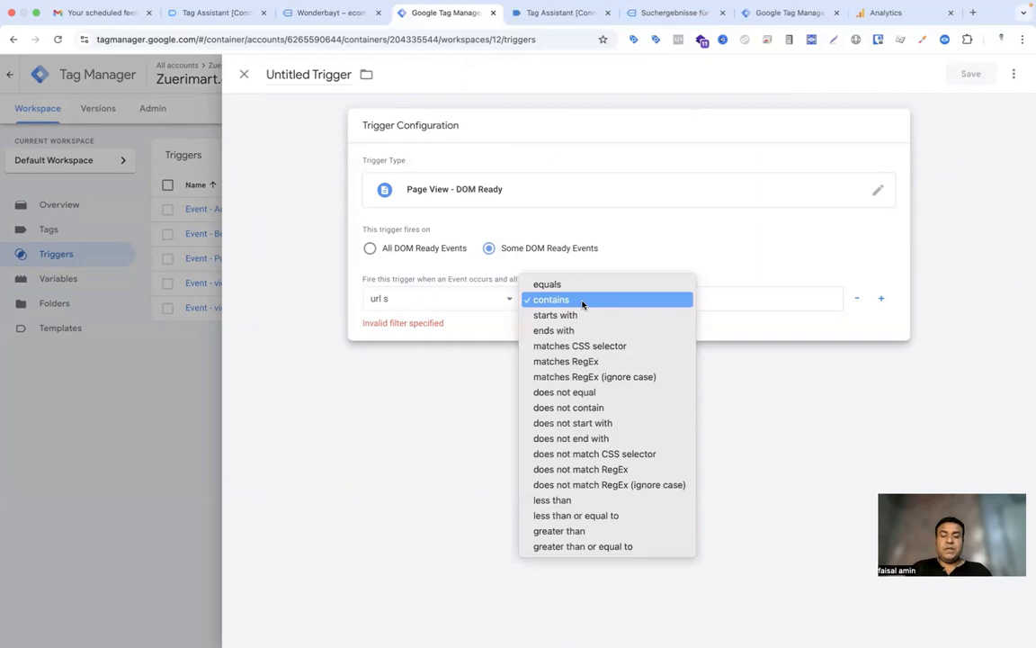
{"action": "left_click", "coordinate": [564, 392]}
{"action": "key", "text": "Tab"}
{"action": "type", "text": "undefine"}
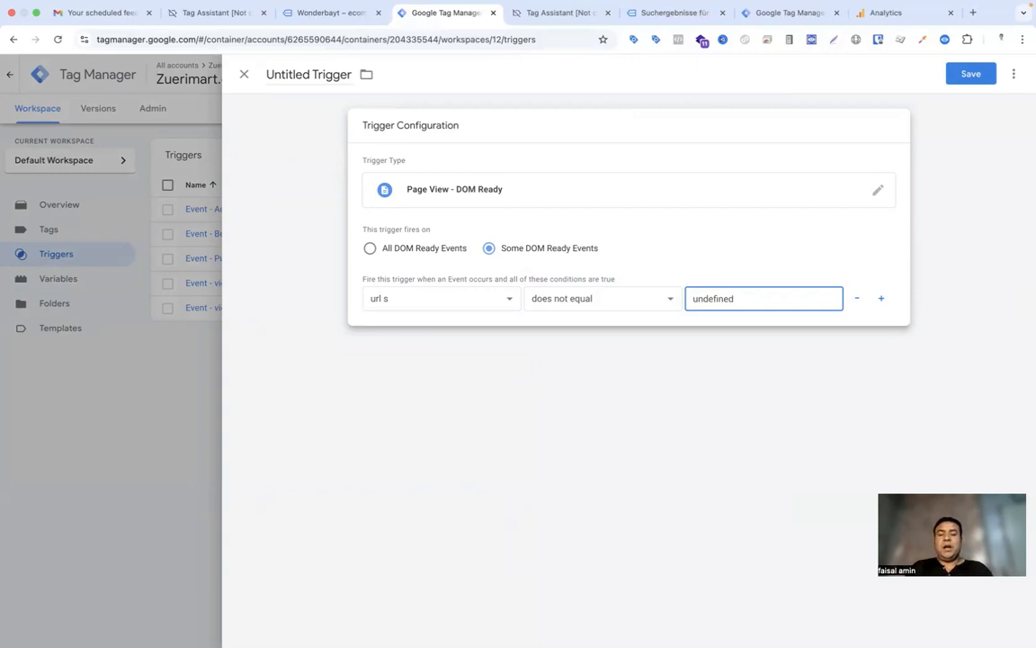
- Name the trigger "Event - serach queary" and save it
{"action": "left_click", "coordinate": [318, 76]}
{"action": "type", "text": "E"}
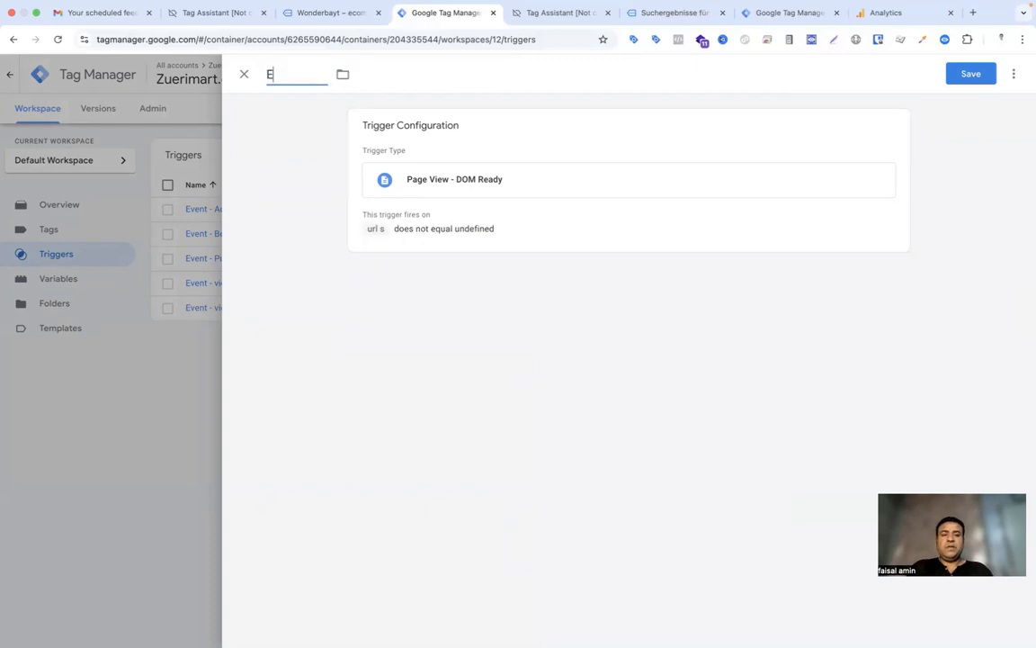
{"action": "type", "text": "vent - serach"}
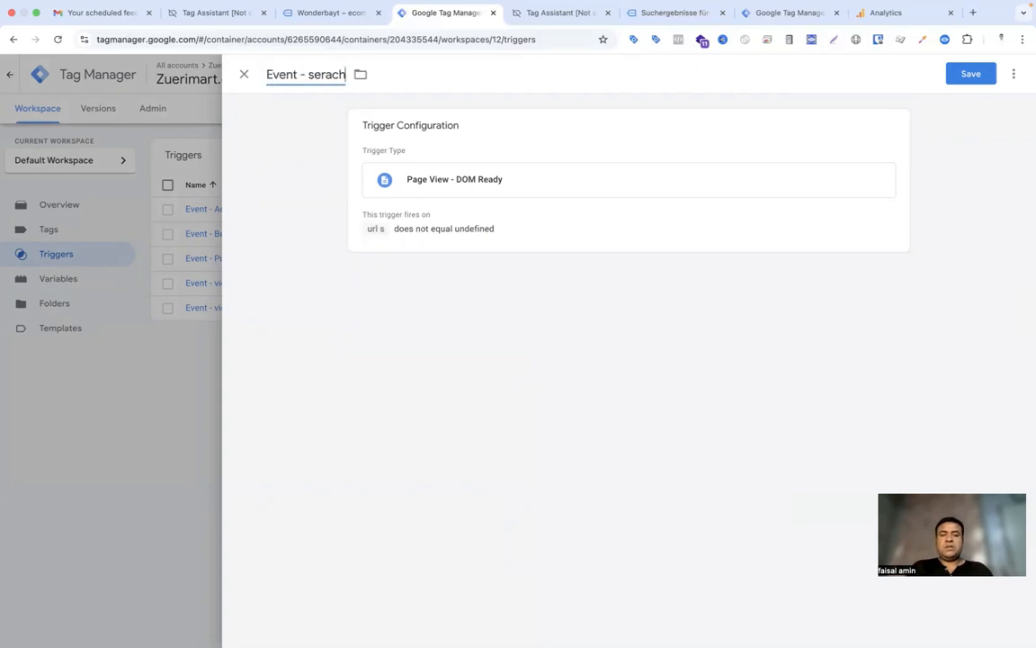
{"action": "type", "text": " queary"}
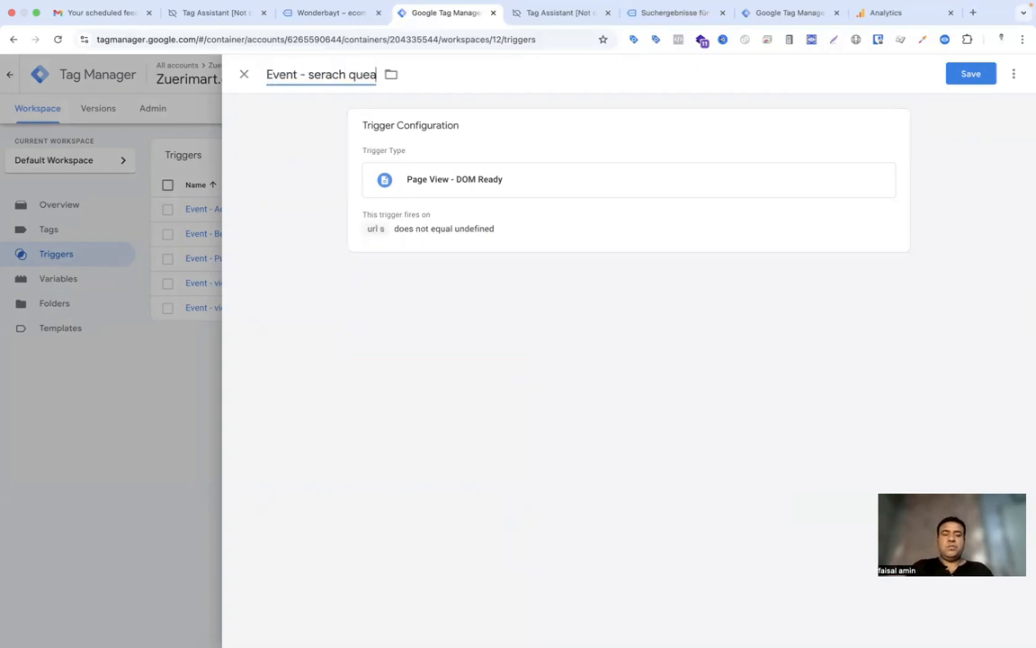
{"action": "left_click", "coordinate": [971, 74]}
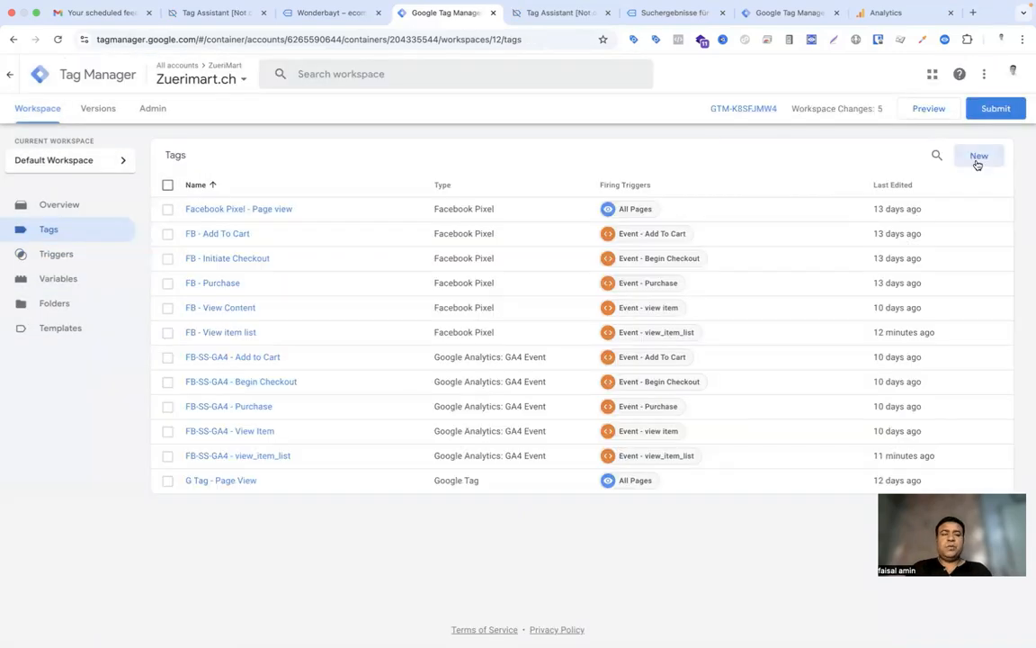
- Create a new tag of type Facebook Pixel with the {{Facebook Pixel Id}} variable as its pixel ID
{"action": "left_click", "coordinate": [978, 158]}
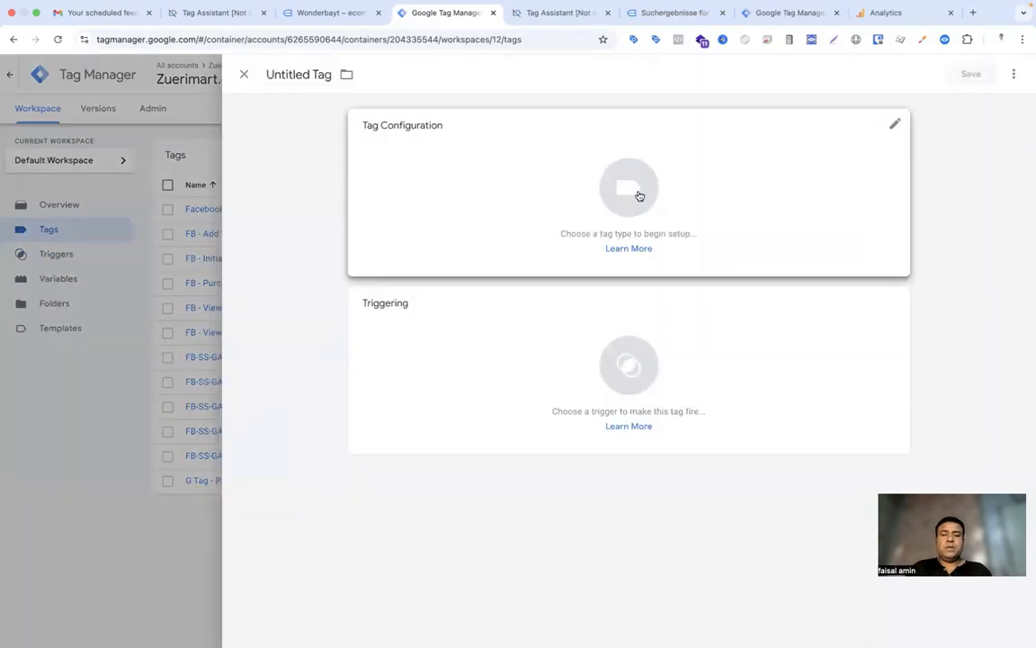
{"action": "left_click", "coordinate": [639, 195]}
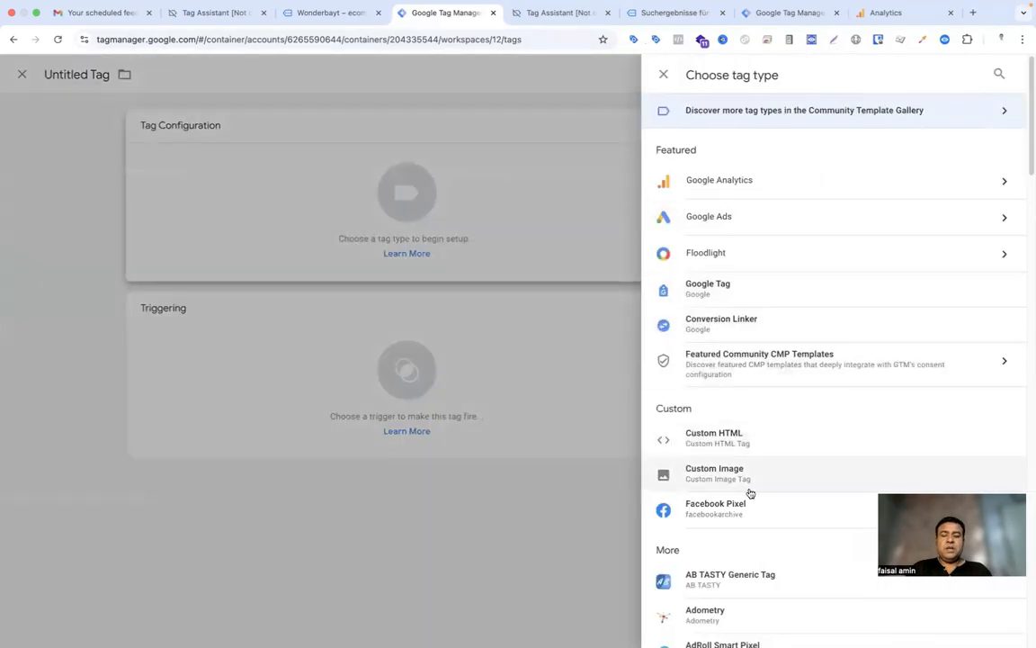
{"action": "left_click", "coordinate": [751, 509]}
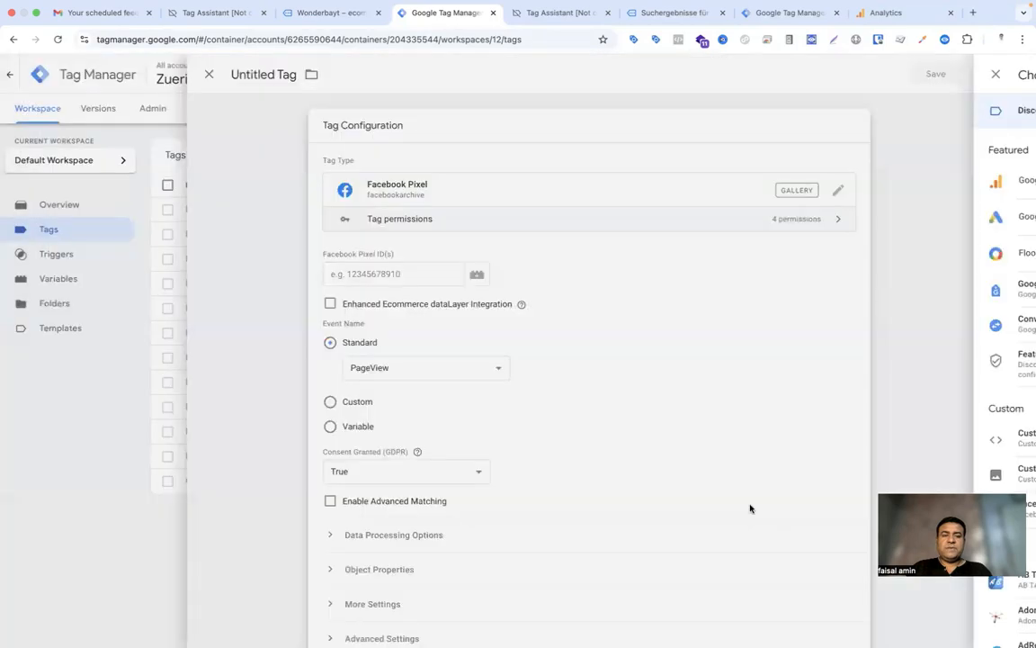
{"action": "left_click", "coordinate": [433, 267]}
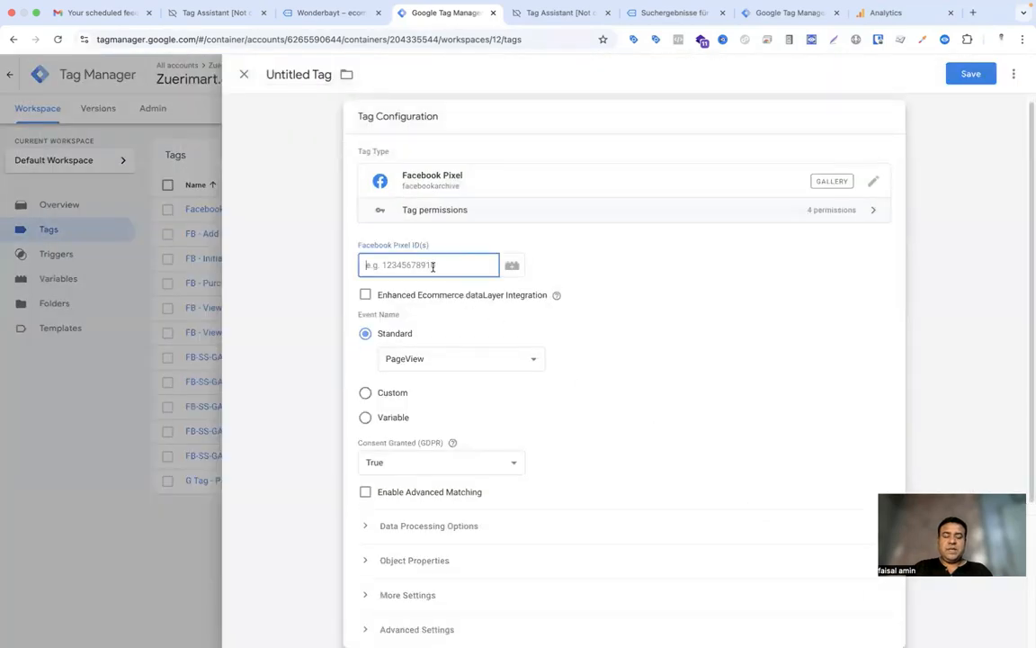
{"action": "type", "text": "{{"}
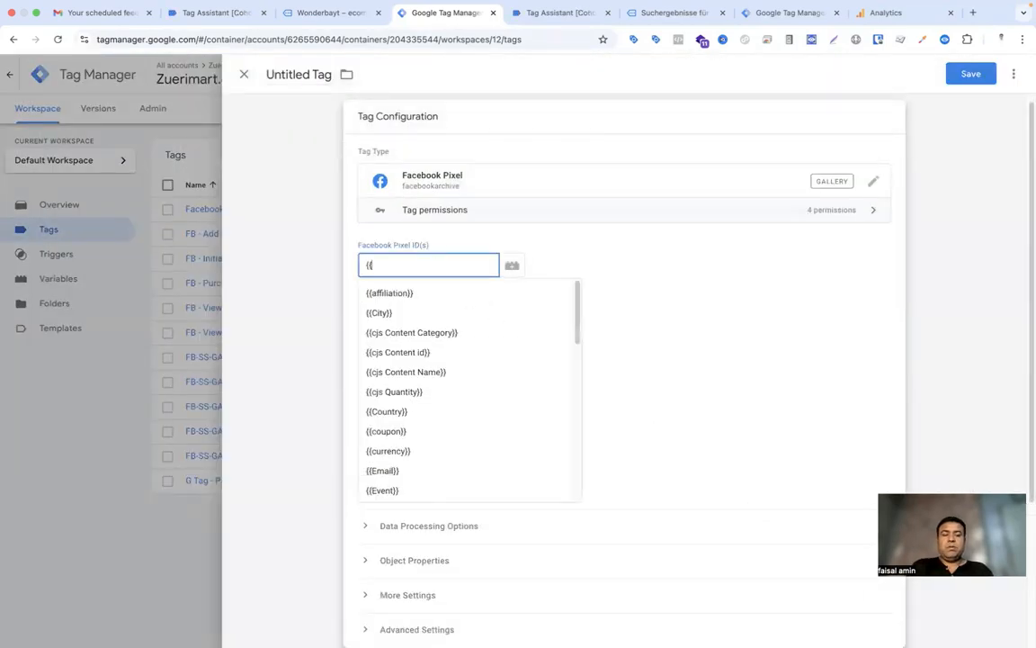
{"action": "type", "text": "fac"}
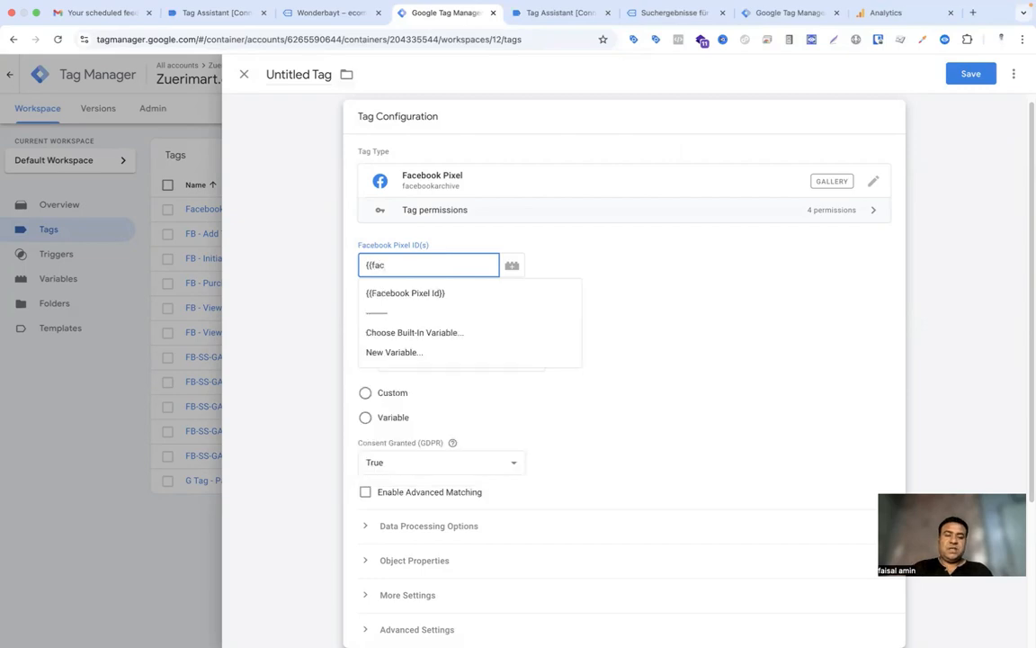
{"action": "left_click", "coordinate": [432, 292]}
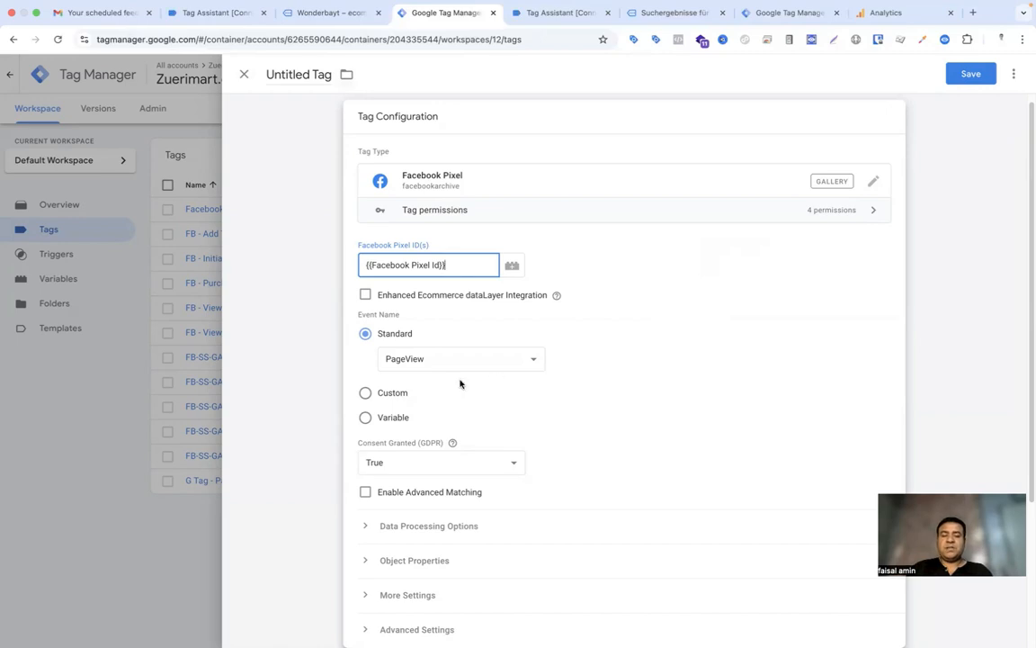
- Set the Facebook Pixel tag's event to a custom one named "view_serach_results"
{"action": "left_click", "coordinate": [366, 394]}
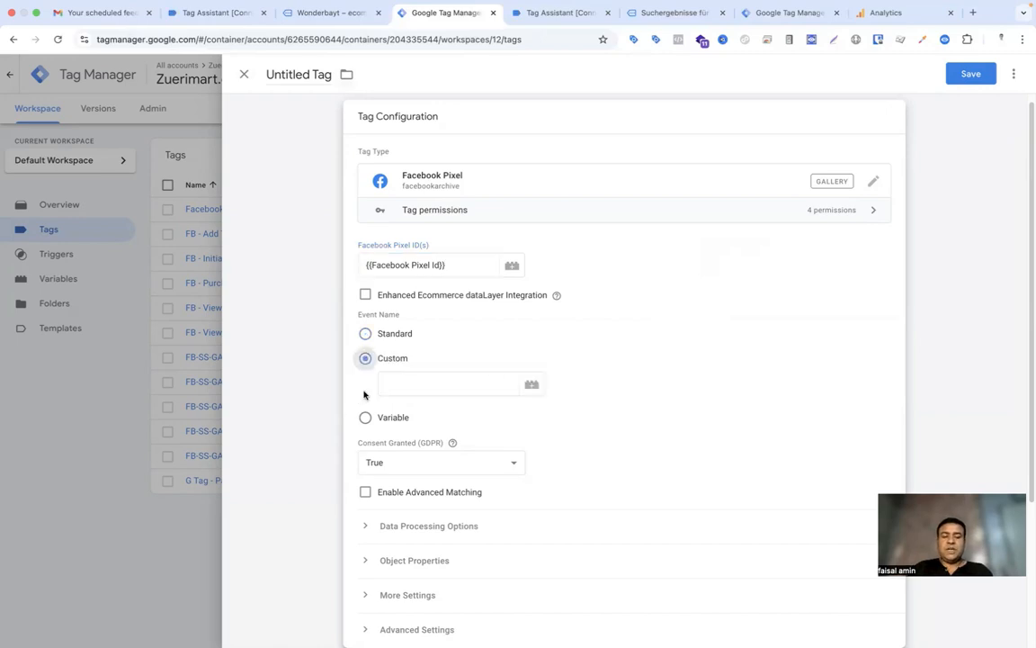
{"action": "left_click", "coordinate": [430, 382]}
{"action": "type", "text": "view"}
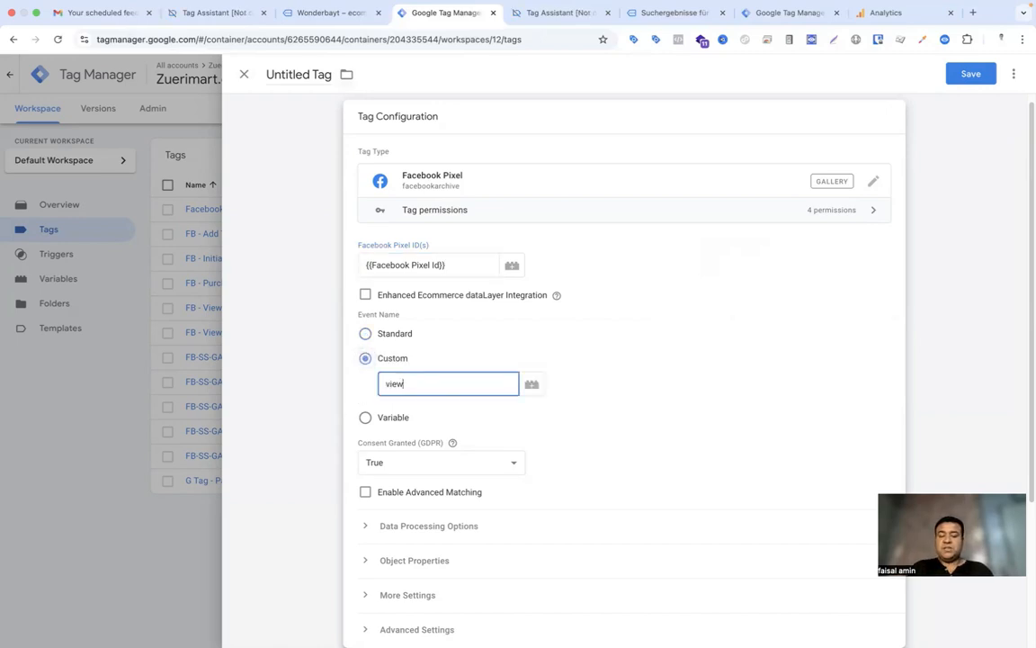
{"action": "type", "text": "_serach_results"}
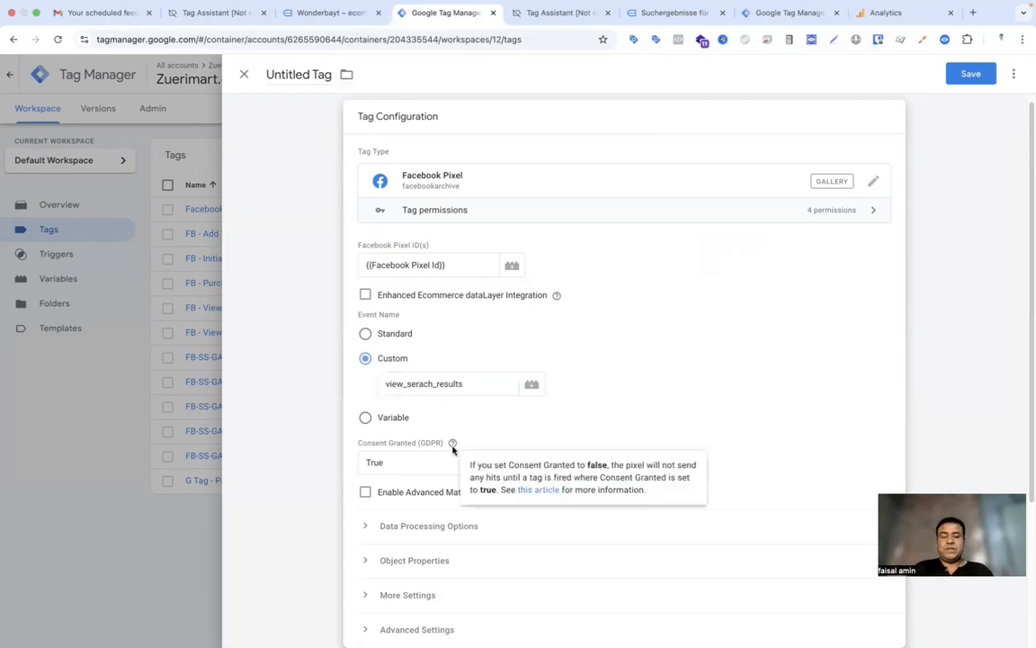
- Add an object property named "serach_term" with the value {{url s}} to the Facebook Pixel tag
{"action": "scroll", "coordinate": [432, 449], "scroll_direction": "down", "scroll_amount": 2}
{"action": "left_click", "coordinate": [365, 458]}
{"action": "left_click", "coordinate": [422, 551]}
{"action": "scroll", "coordinate": [418, 456], "scroll_direction": "down", "scroll_amount": 2}
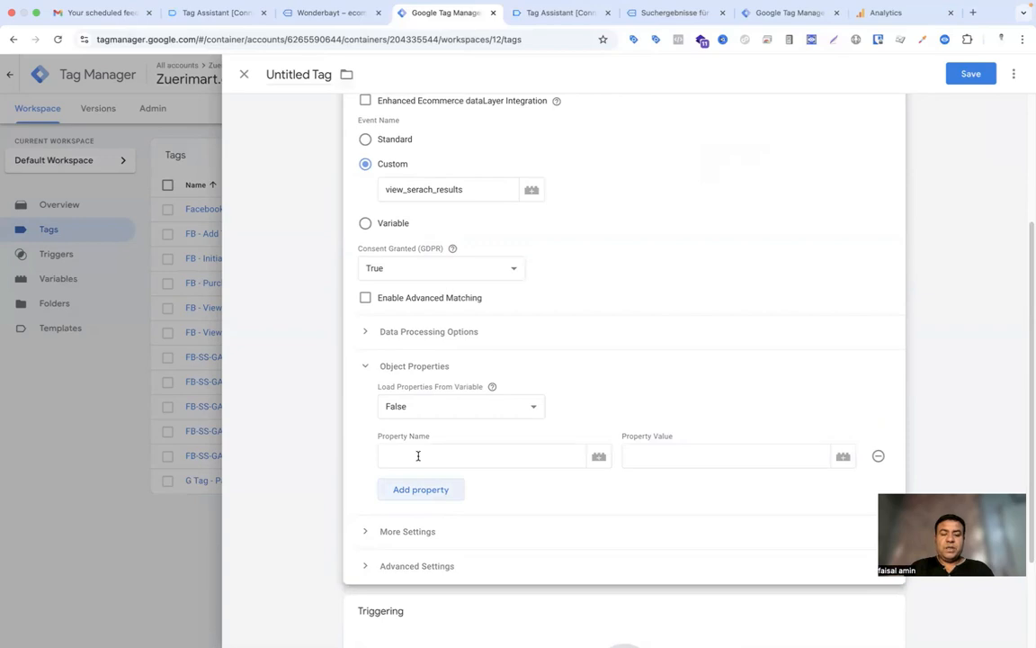
{"action": "left_click", "coordinate": [419, 456]}
{"action": "type", "text": "serach_term"}
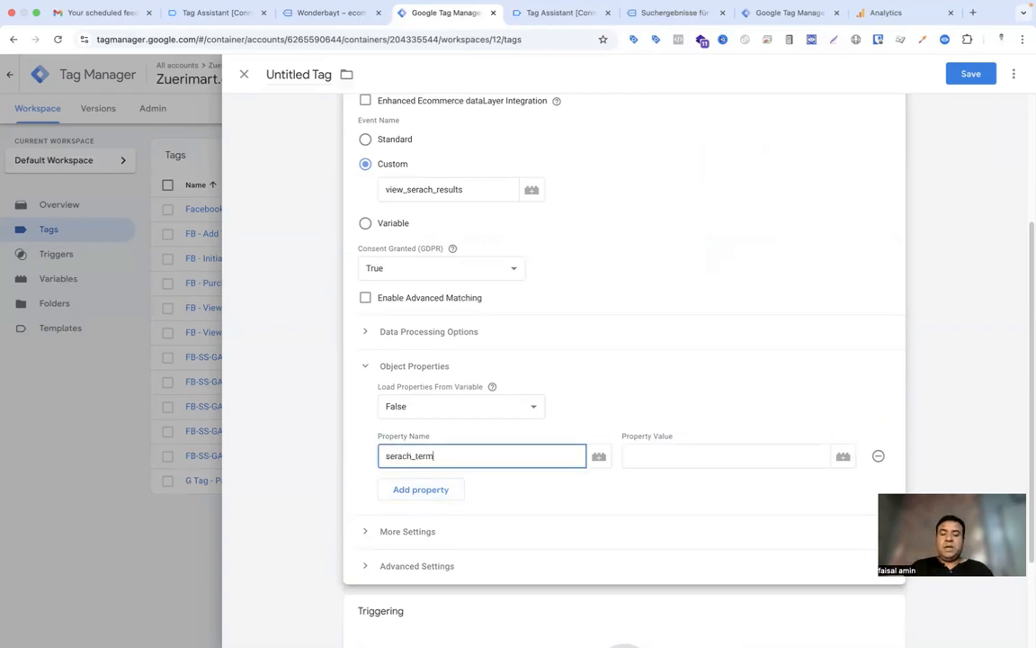
{"action": "left_click", "coordinate": [655, 461]}
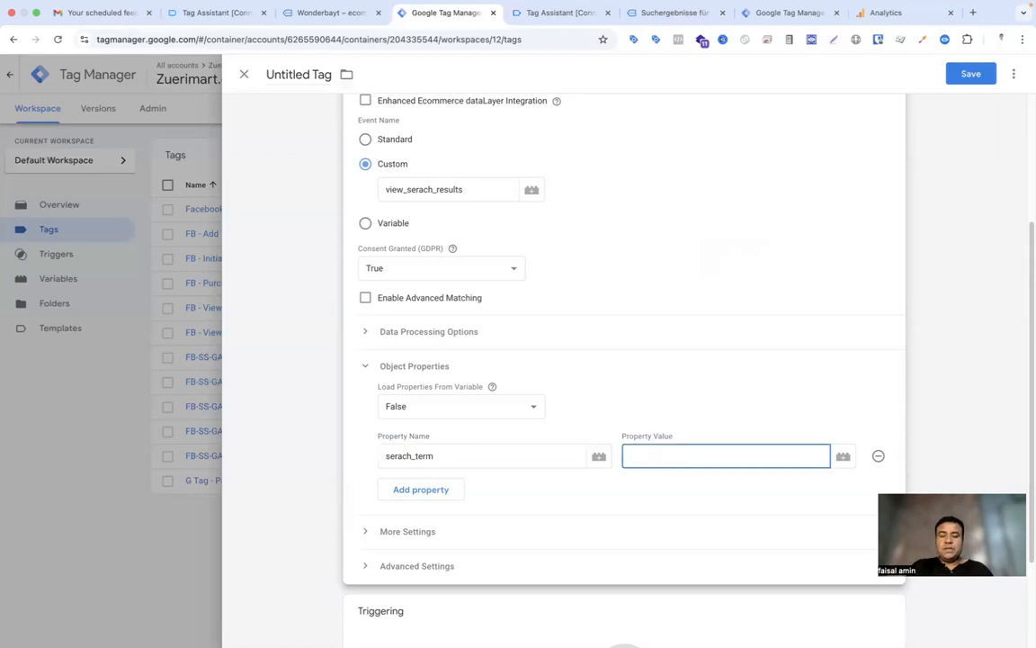
{"action": "type", "text": "{{ur"}
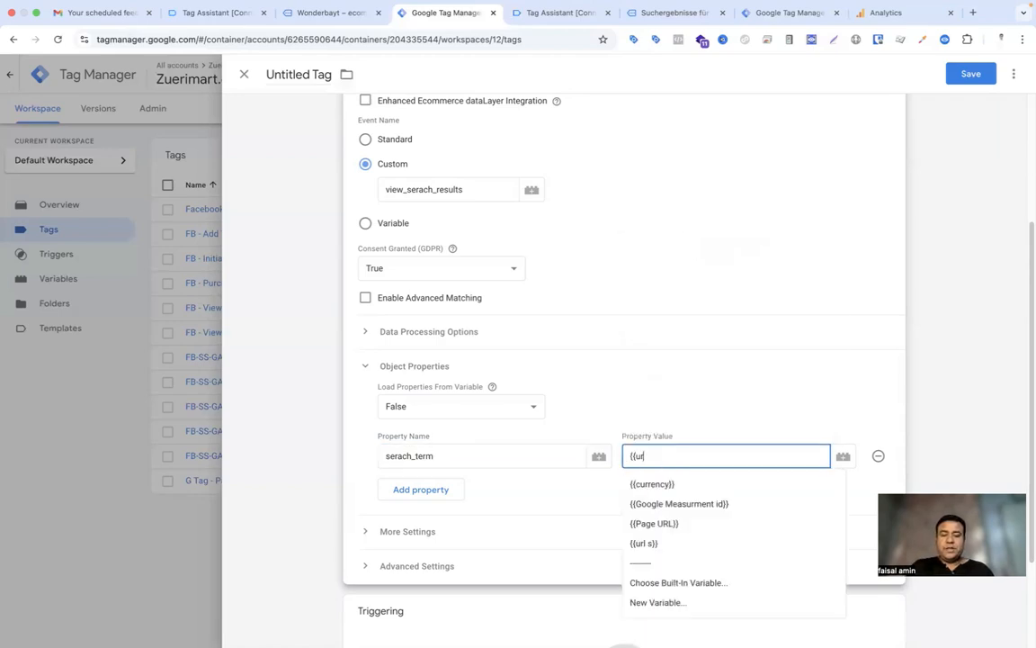
{"action": "left_click", "coordinate": [644, 541]}
- Set the Facebook Pixel tag's Event ID to the {{Event id}} variable
{"action": "scroll", "coordinate": [516, 486], "scroll_direction": "up", "scroll_amount": 3}
{"action": "scroll", "coordinate": [515, 486], "scroll_direction": "down", "scroll_amount": 4}
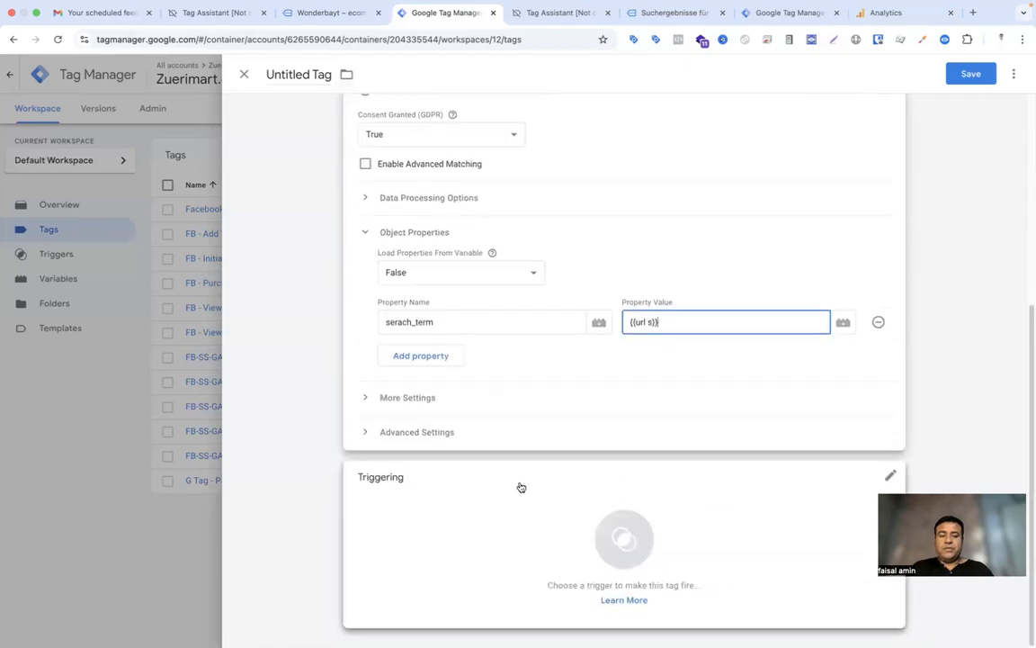
{"action": "left_click", "coordinate": [365, 396]}
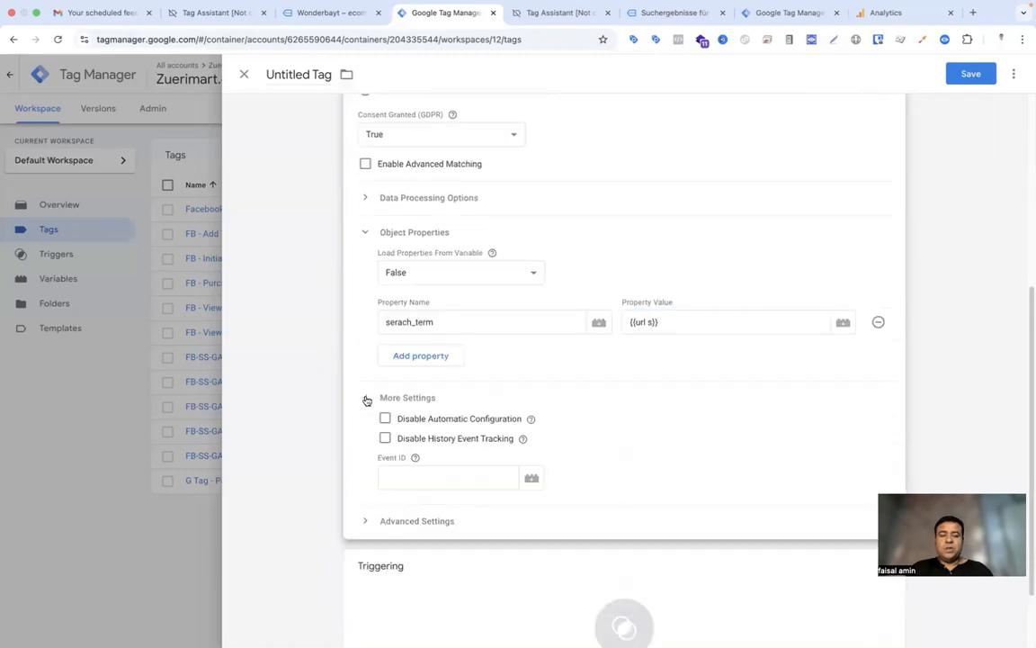
{"action": "left_click", "coordinate": [419, 476]}
{"action": "type", "text": "{"}
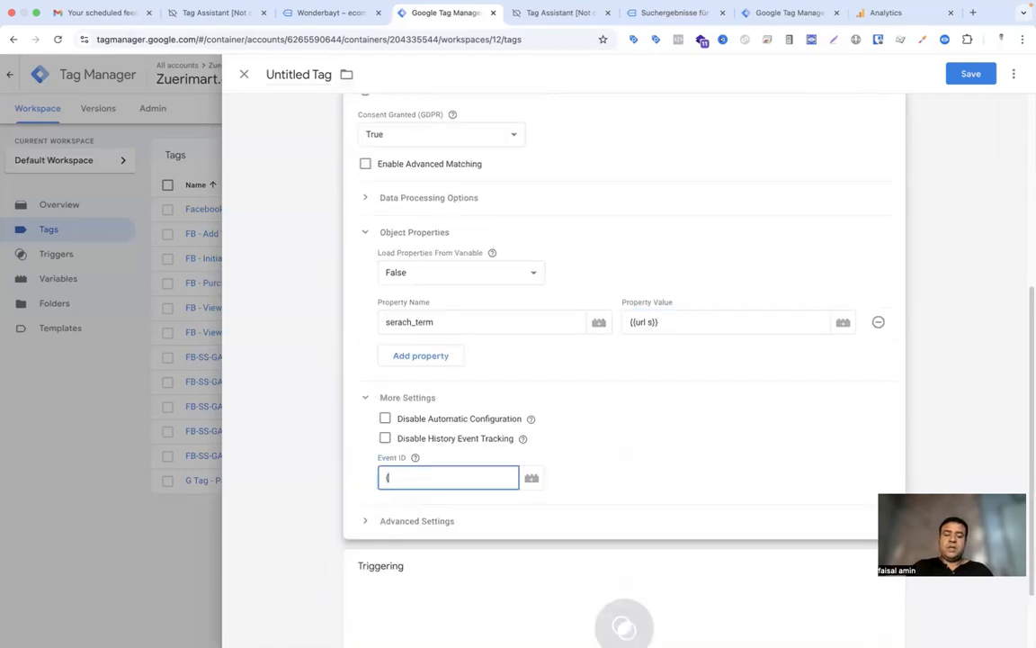
{"action": "type", "text": "{event"}
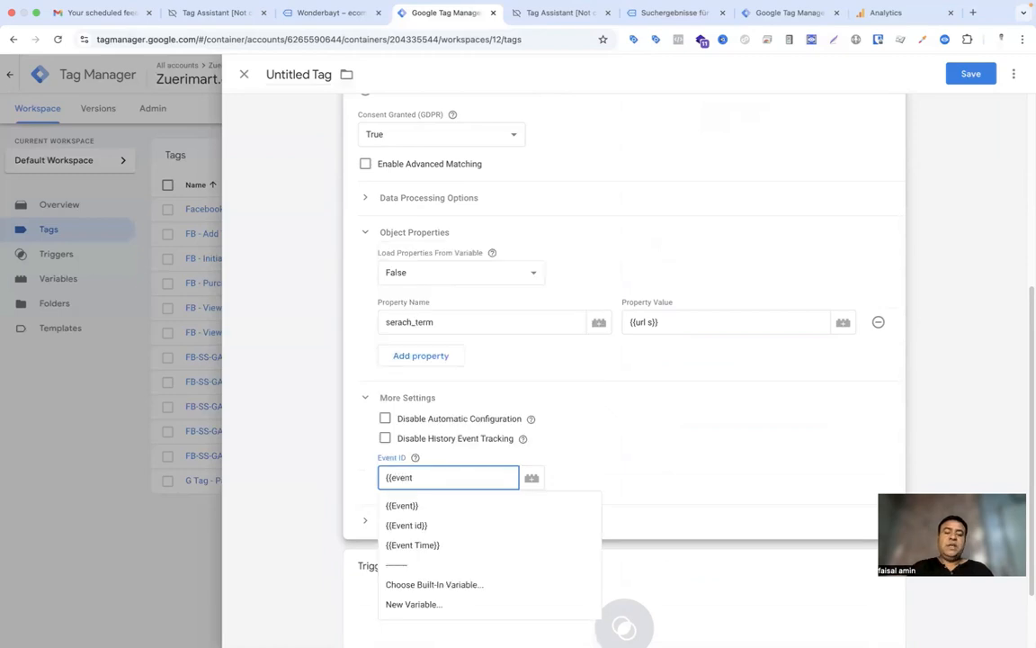
{"action": "left_click", "coordinate": [414, 526]}
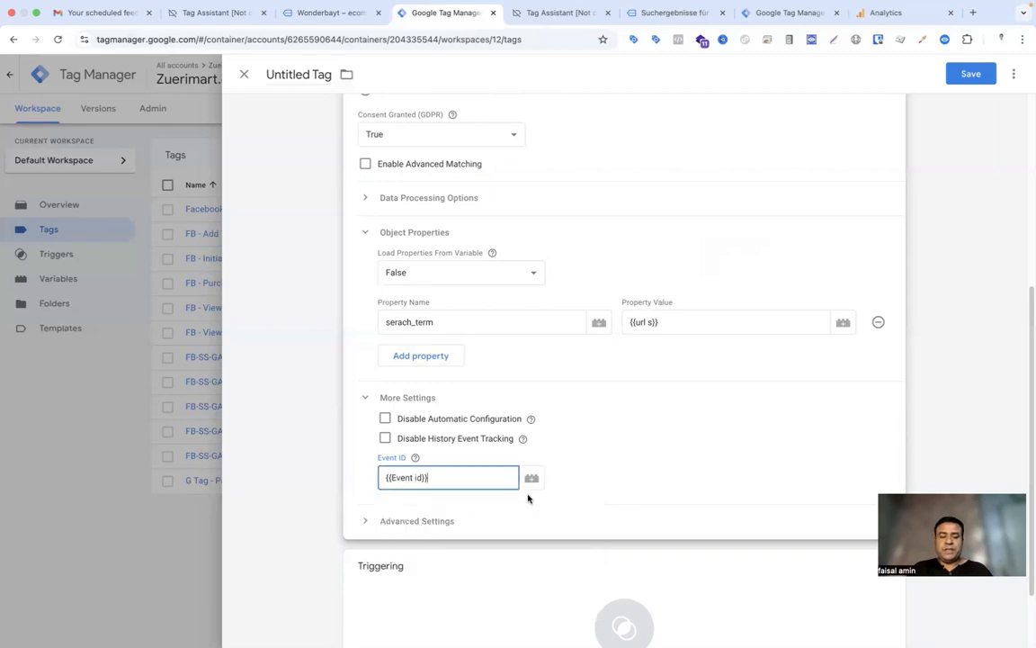
- Assign the "Event - serach queary" trigger to the Facebook Pixel tag
{"action": "scroll", "coordinate": [528, 498], "scroll_direction": "down", "scroll_amount": 2}
{"action": "left_click", "coordinate": [632, 540]}
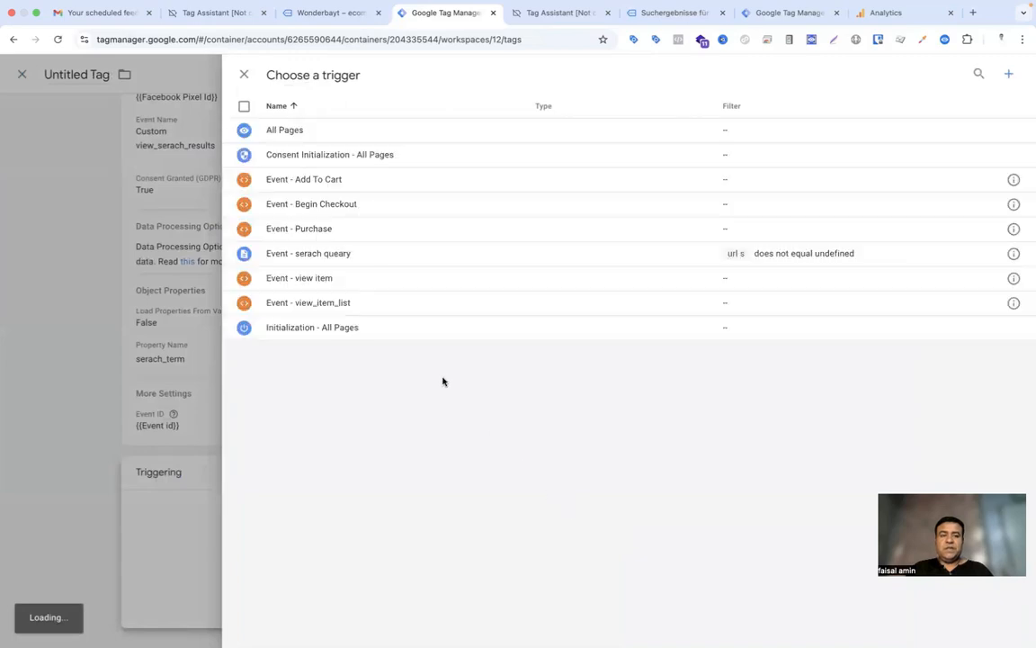
{"action": "left_click", "coordinate": [330, 257]}
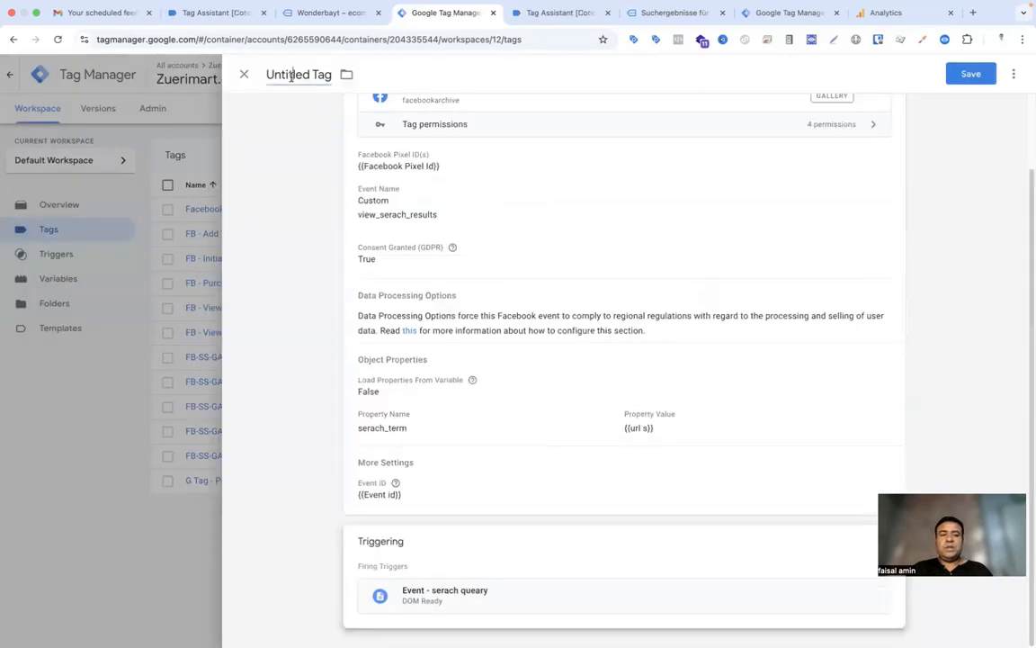
- Name the tag "FB - view Serach Results" and save it
{"action": "left_click", "coordinate": [290, 77]}
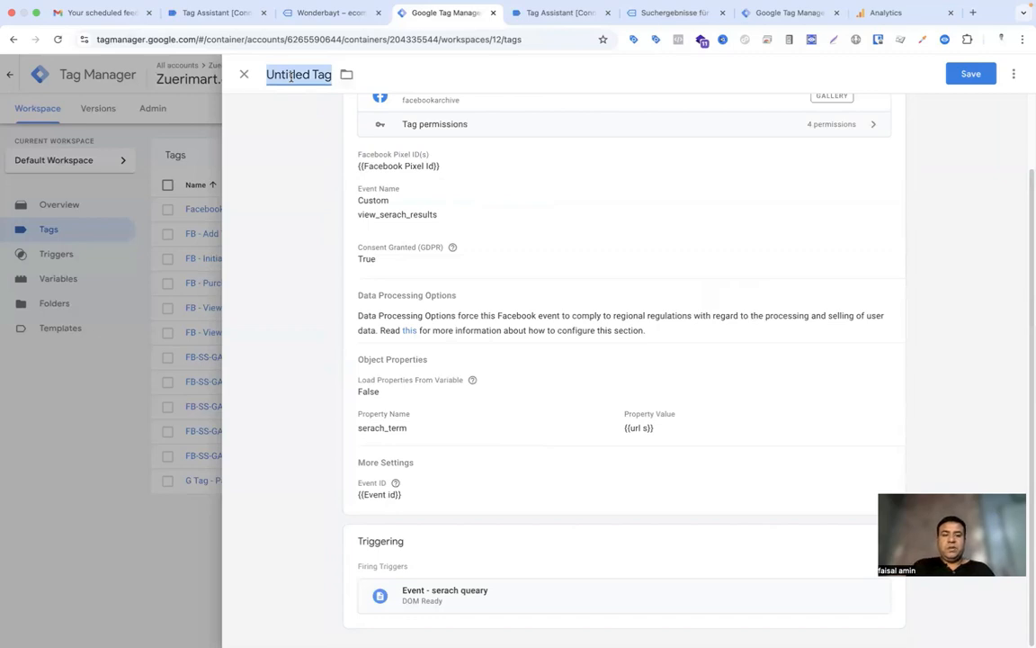
{"action": "type", "text": "FB - view Serach RE"}
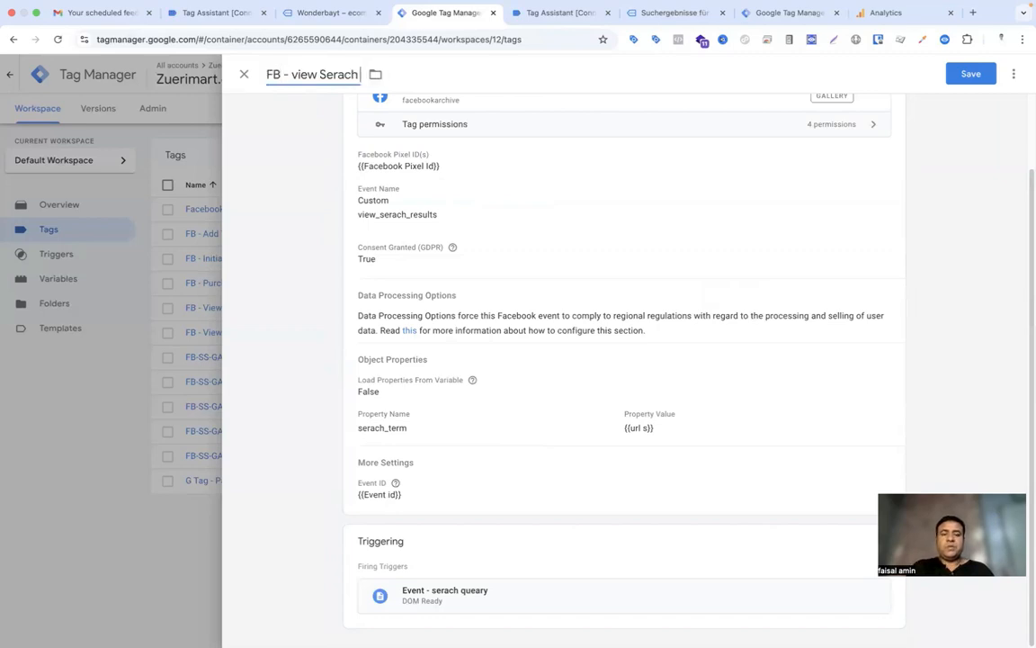
{"action": "type", "text": "sults"}
{"action": "left_click", "coordinate": [965, 74]}
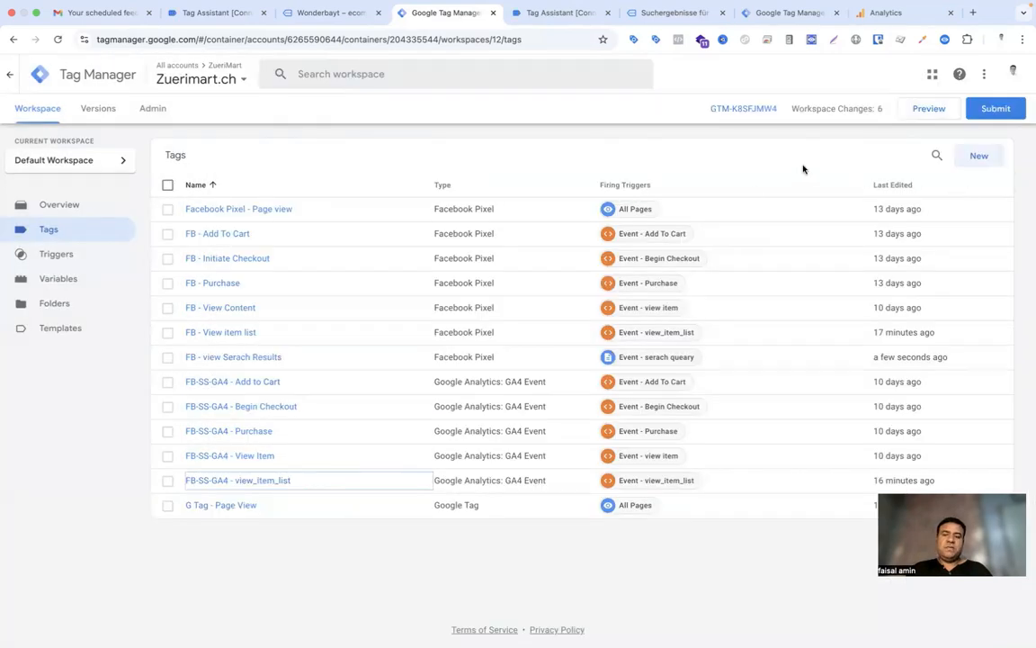
- Create a new Google Analytics: GA4 Event tag with {{Google Measurment id}} as its Measurement ID
{"action": "left_click", "coordinate": [979, 155]}
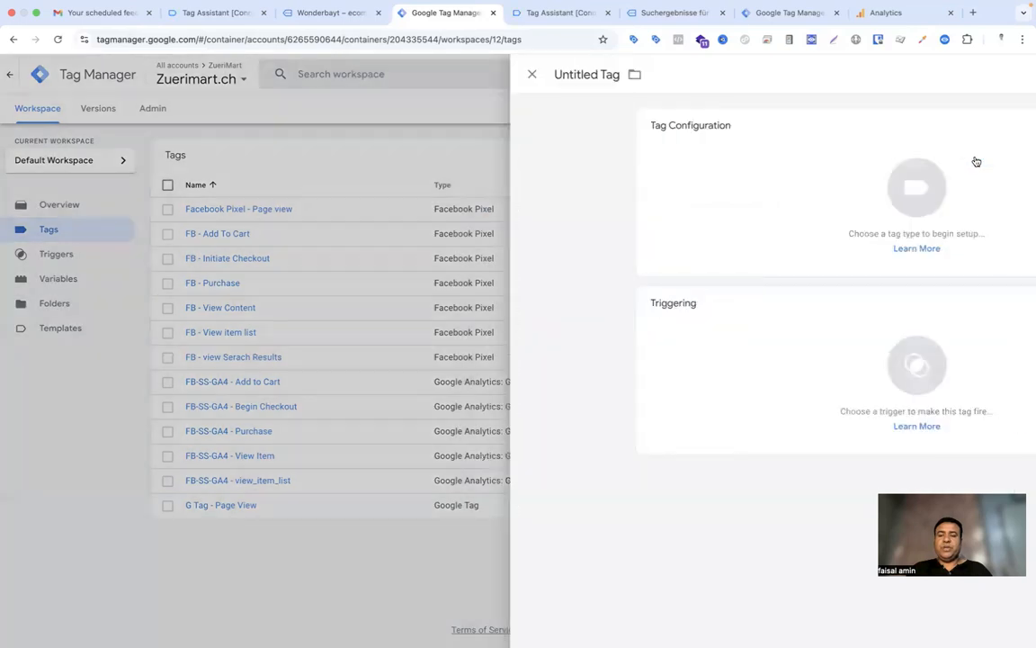
{"action": "left_click", "coordinate": [627, 183]}
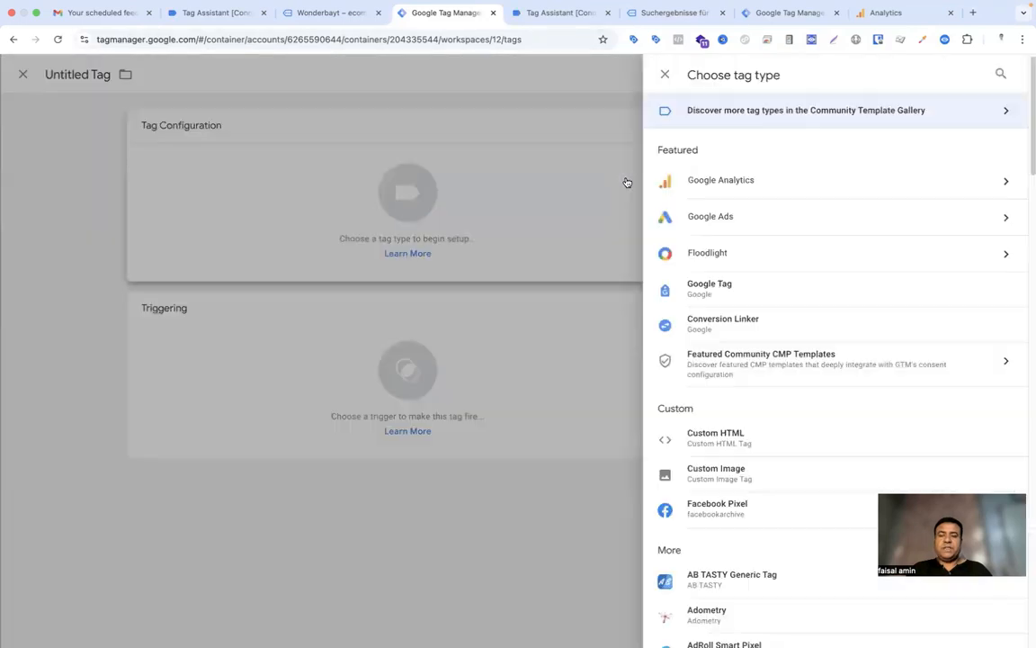
{"action": "left_click", "coordinate": [724, 185]}
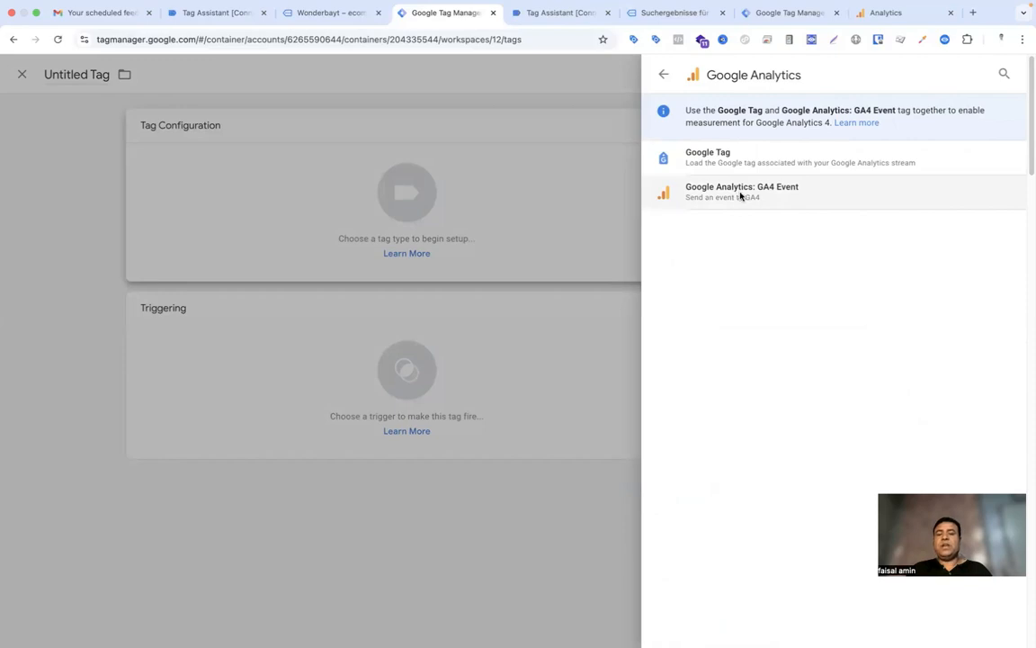
{"action": "left_click", "coordinate": [739, 196]}
{"action": "left_click", "coordinate": [467, 252]}
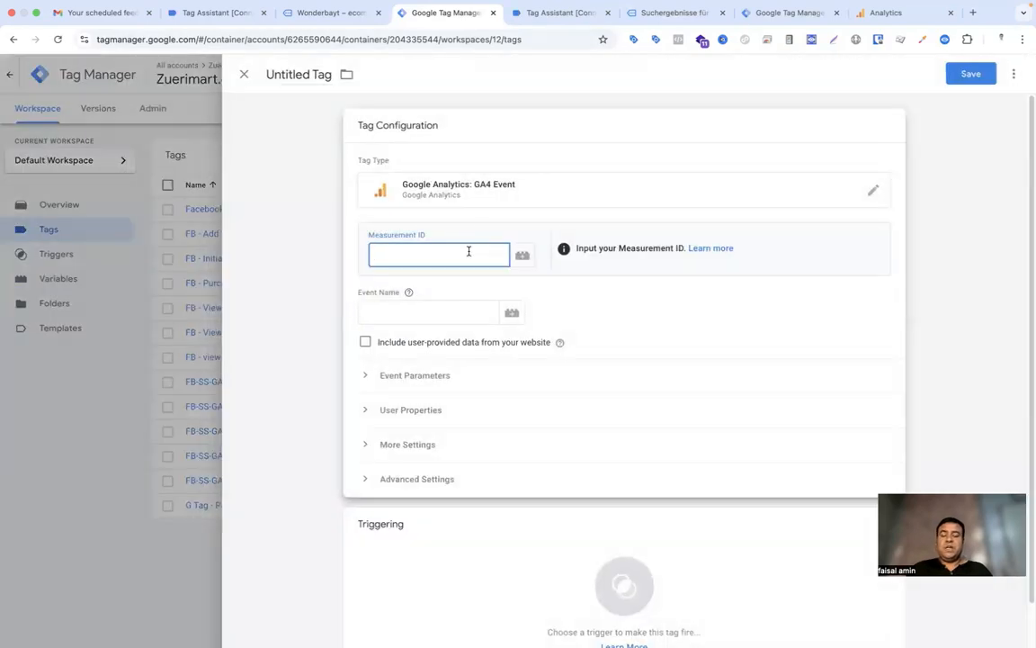
{"action": "type", "text": "{{me"}
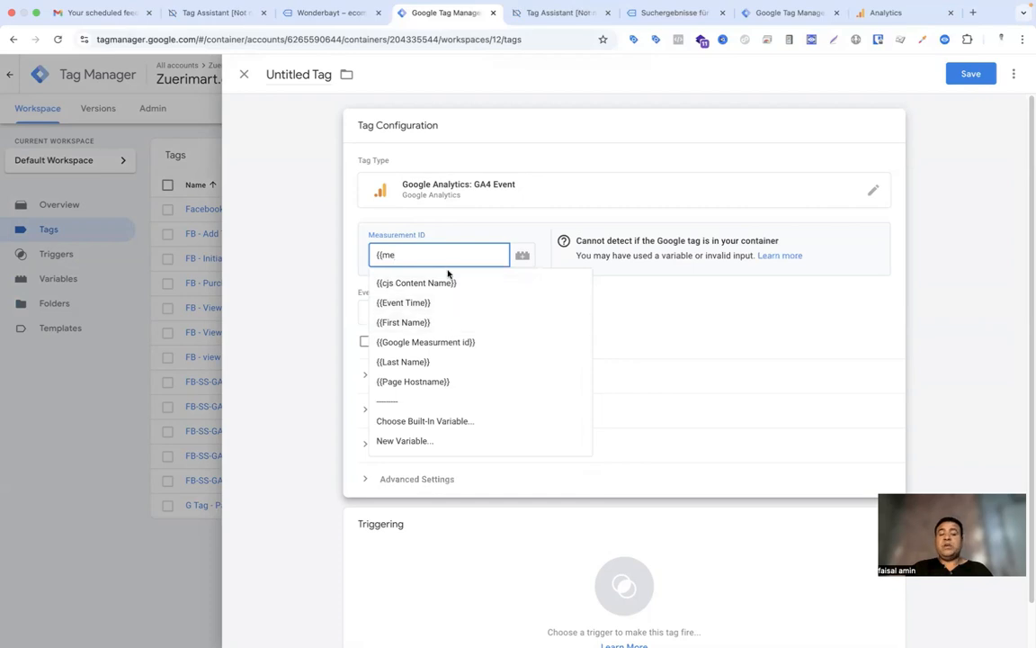
{"action": "left_click", "coordinate": [518, 340]}
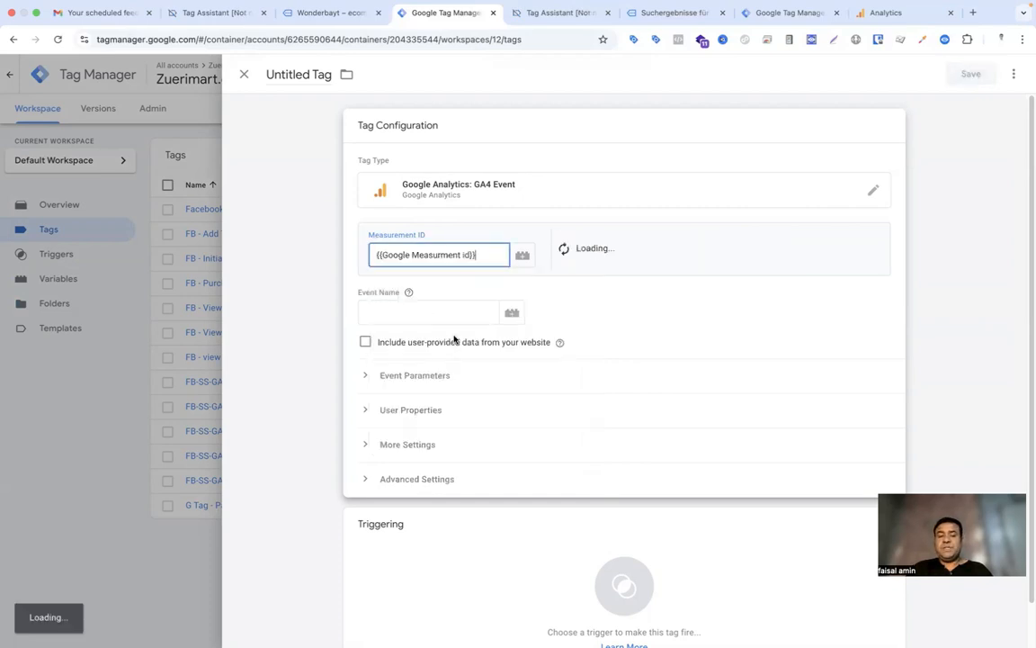
- Set the GA4 event name to view_serach_results and add an event parameter evnet_name with the value view_serach_results
{"action": "left_click", "coordinate": [436, 307]}
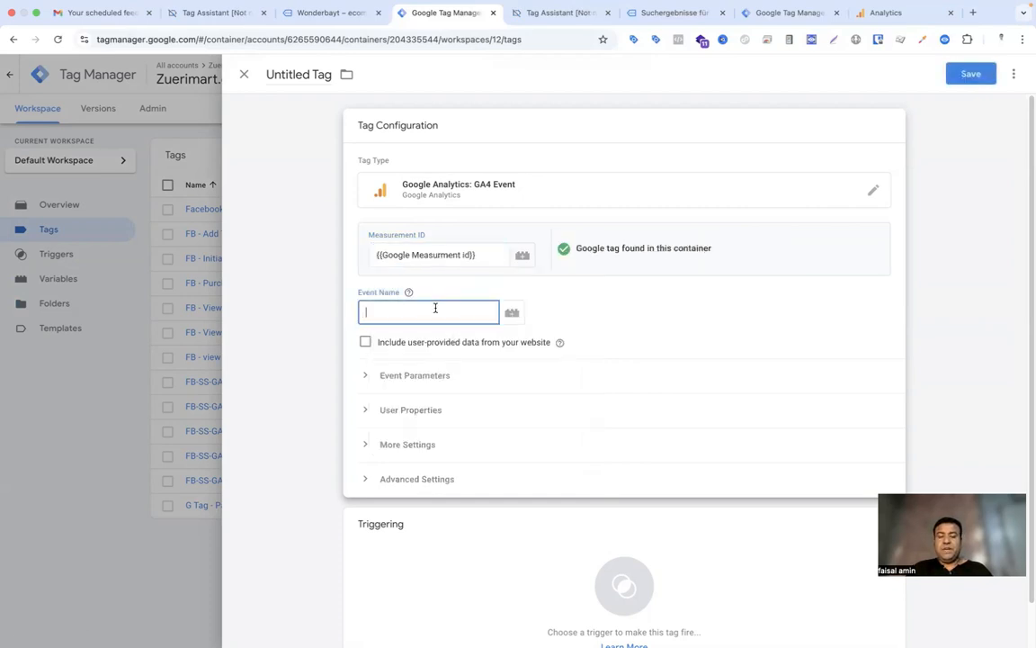
{"action": "type", "text": "view_serach_results"}
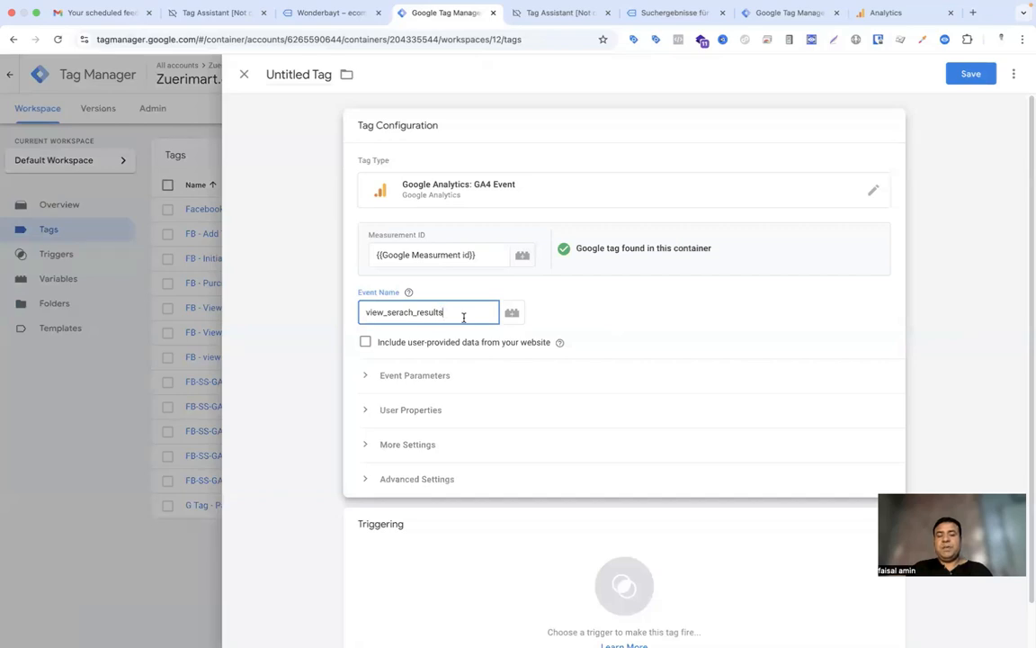
{"action": "left_click", "coordinate": [367, 374]}
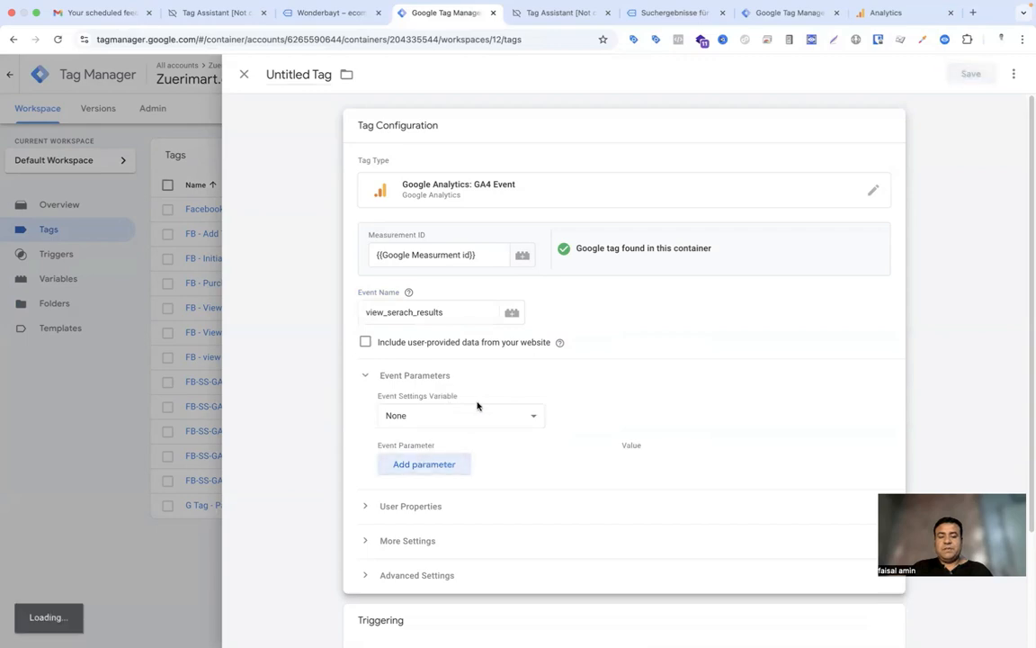
{"action": "left_click", "coordinate": [405, 470]}
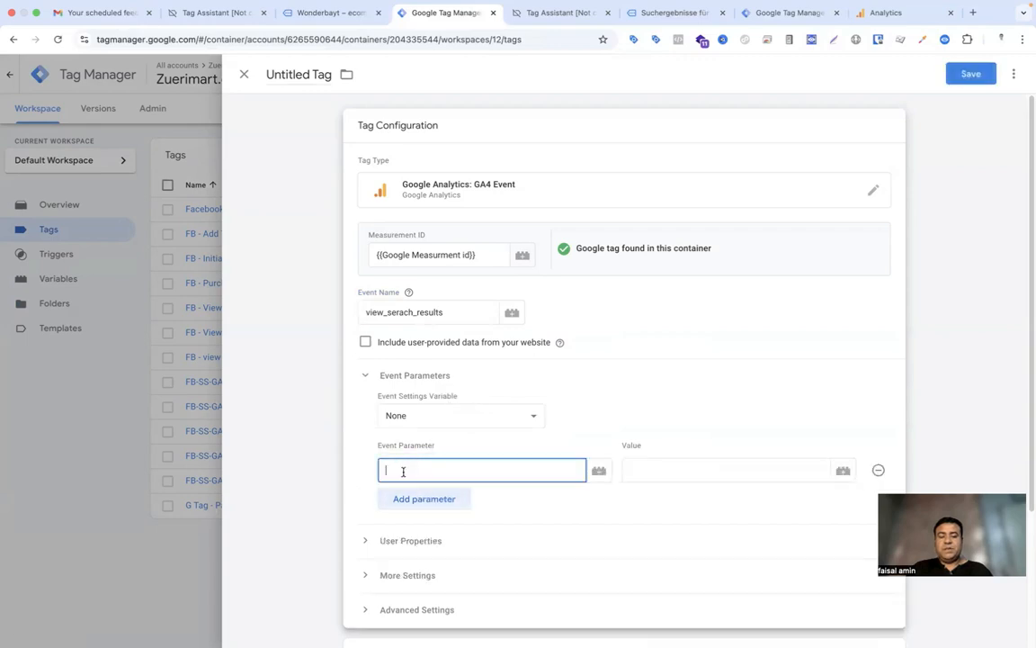
{"action": "type", "text": "evnet_name"}
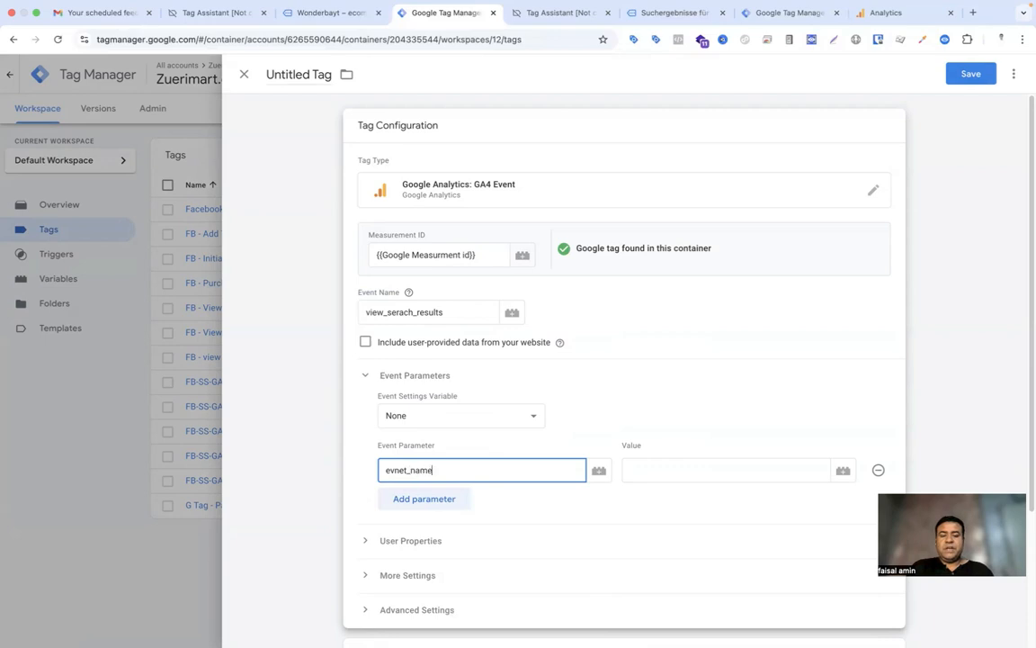
{"action": "left_click", "coordinate": [645, 468]}
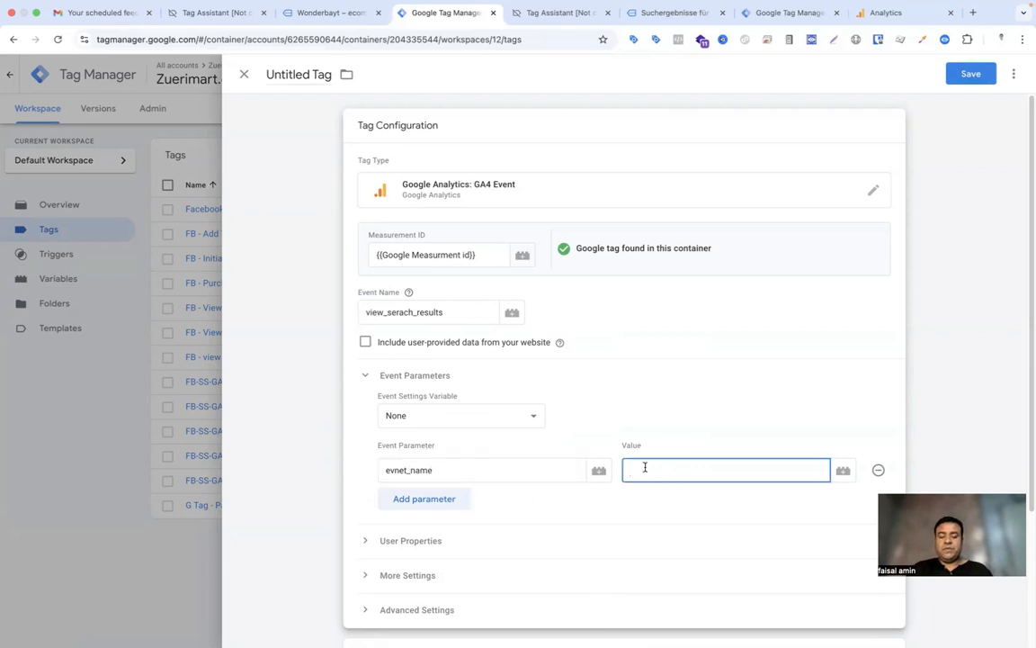
{"action": "type", "text": "view_serach_results"}
- Add a second event parameter, search_term, with the {{url s}} variable as its value
{"action": "left_click", "coordinate": [405, 498]}
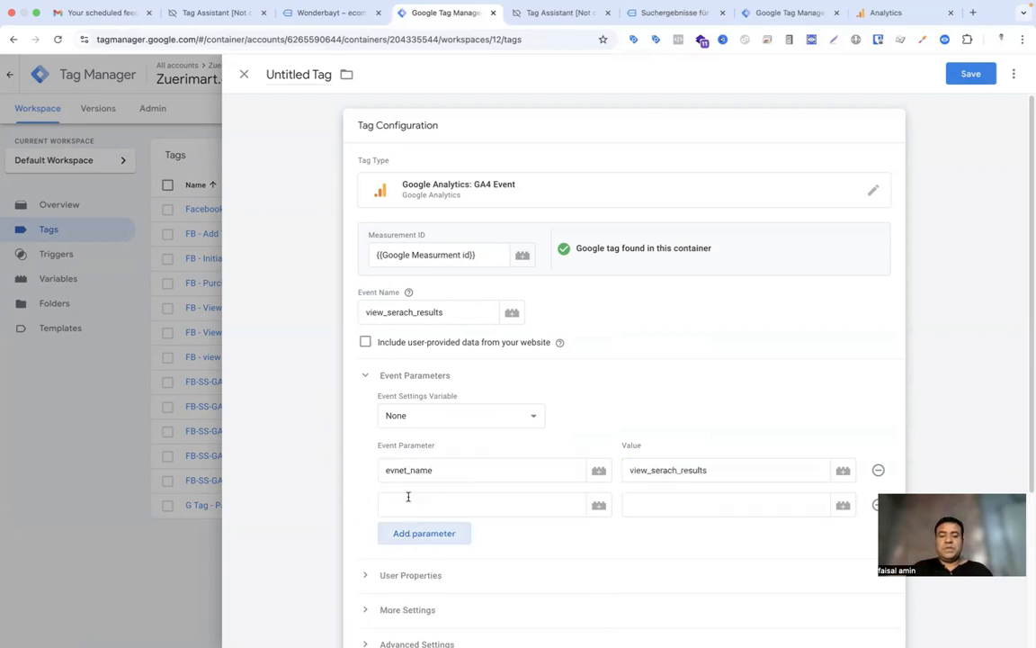
{"action": "type", "text": "search"}
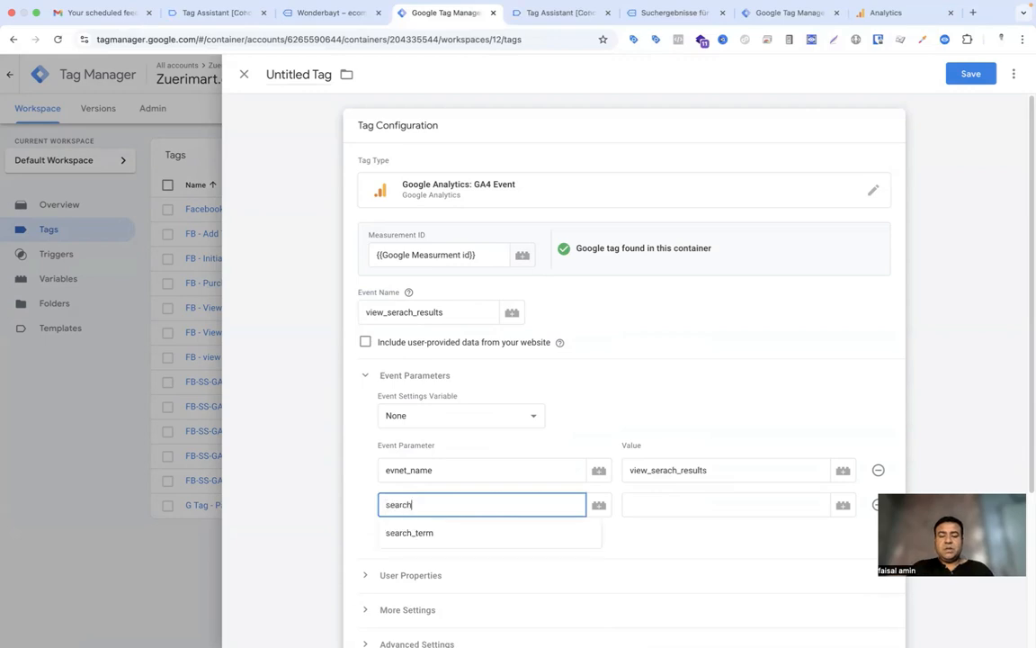
{"action": "left_click", "coordinate": [408, 532]}
{"action": "left_click", "coordinate": [681, 511]}
{"action": "type", "text": "{{url"}
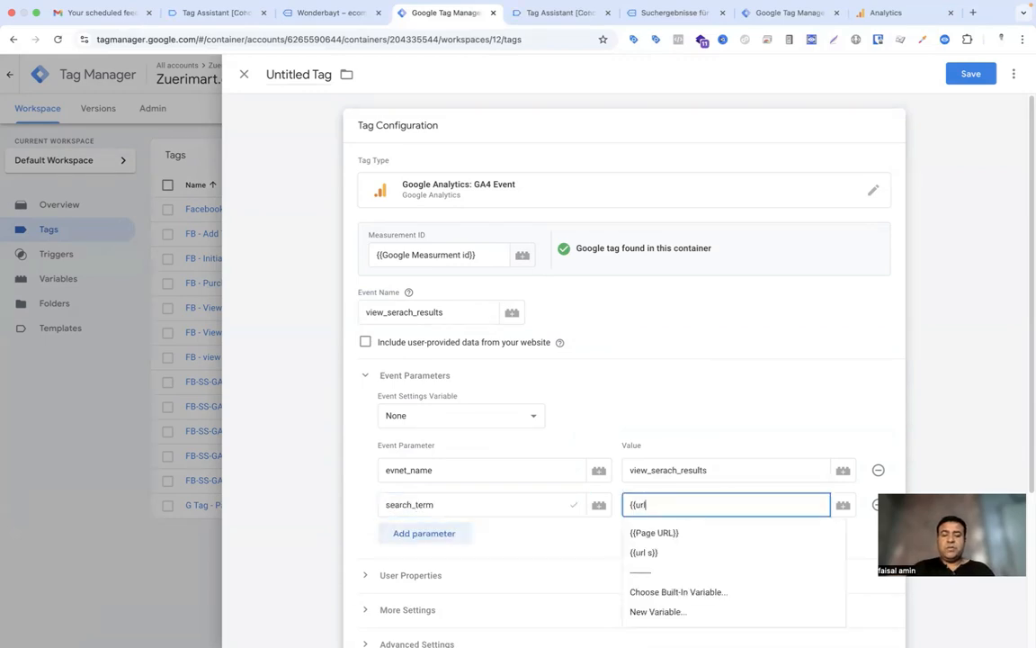
{"action": "left_click", "coordinate": [675, 548]}
{"action": "left_click", "coordinate": [543, 499]}
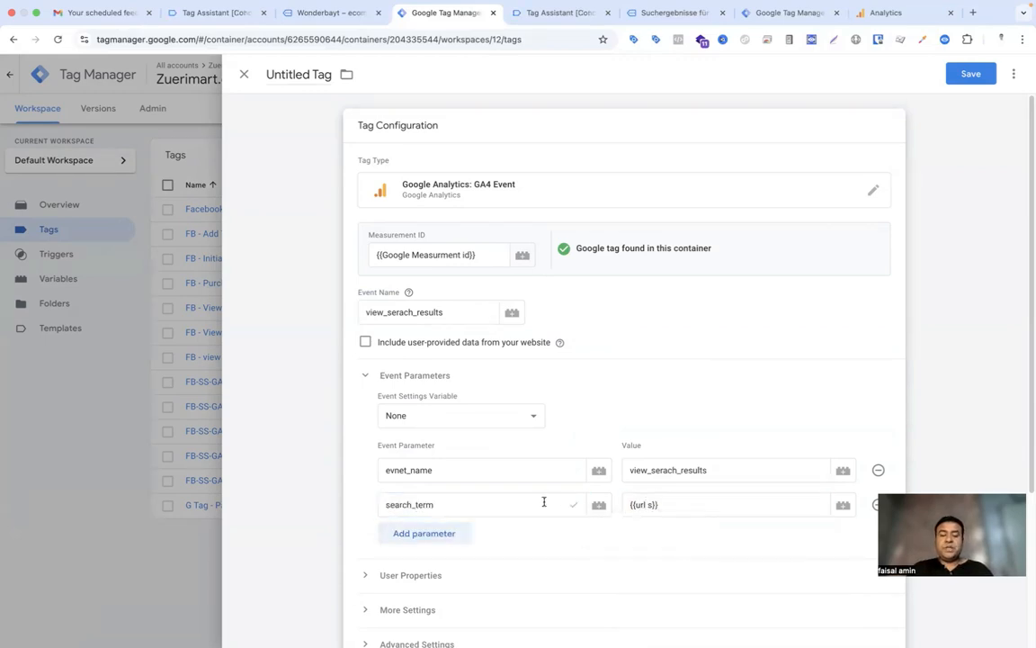
- Assign the "Event - serach queary" trigger to the GA4 event tag
{"action": "scroll", "coordinate": [542, 497], "scroll_direction": "down", "scroll_amount": 5}
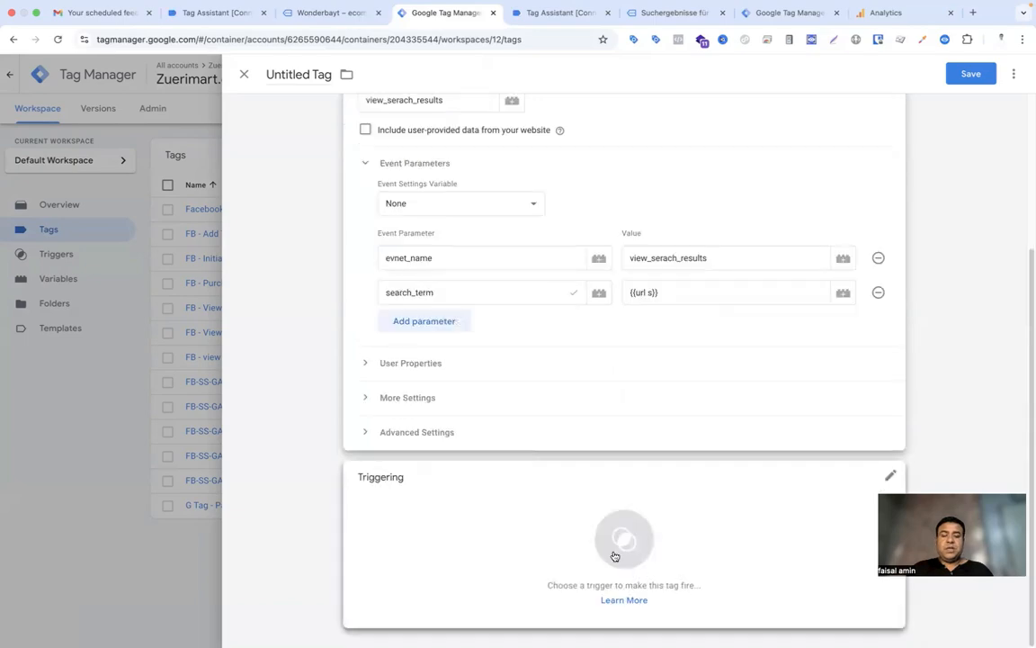
{"action": "left_click", "coordinate": [617, 553]}
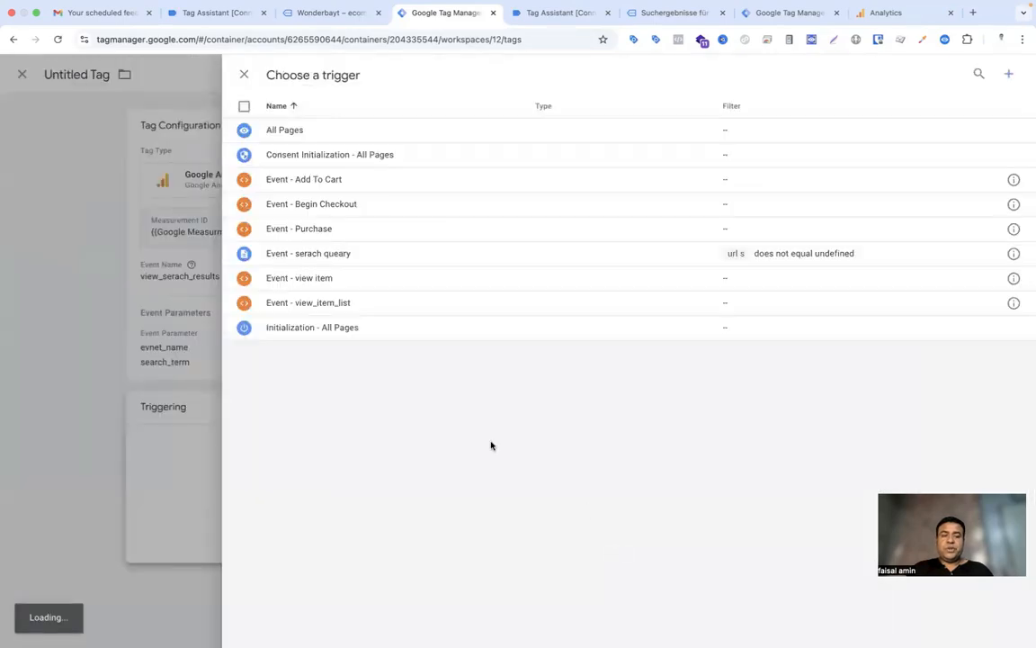
{"action": "left_click", "coordinate": [346, 255]}
- Name the GA4 event tag "Fb-SS-GA4 - View serach results" and save it
{"action": "left_click", "coordinate": [307, 74]}
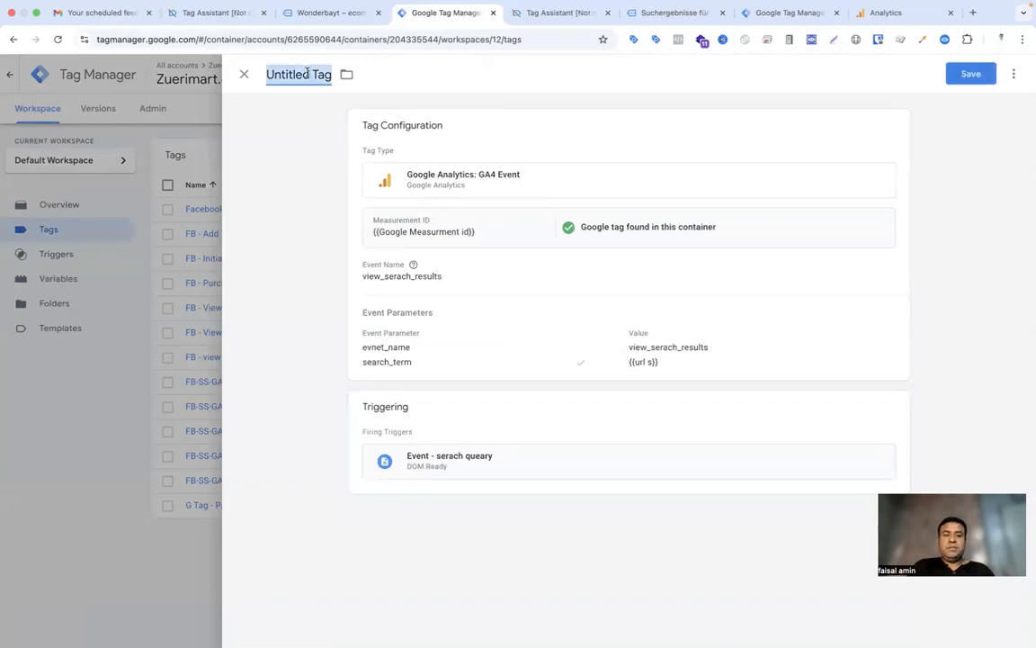
{"action": "type", "text": "Fb-"}
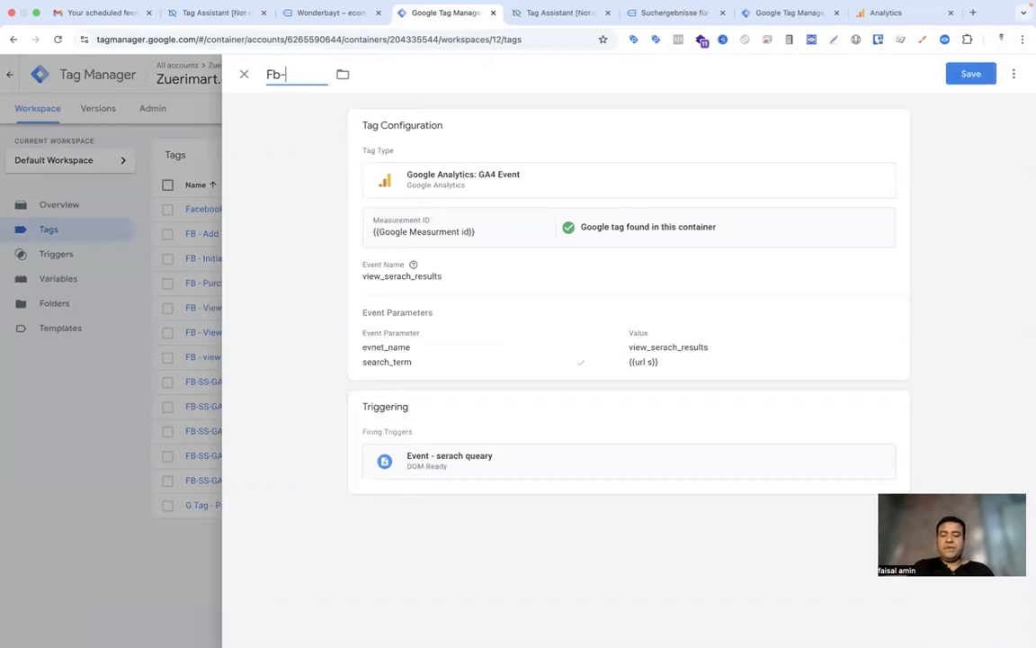
{"action": "type", "text": "SS-GA4 - View"}
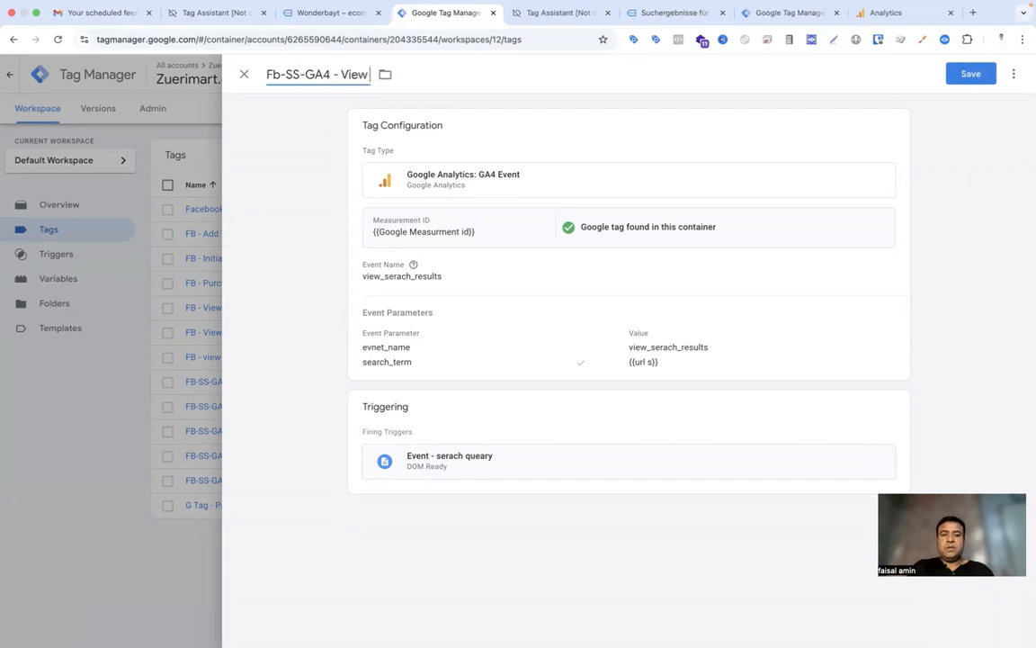
{"action": "type", "text": " serach re"}
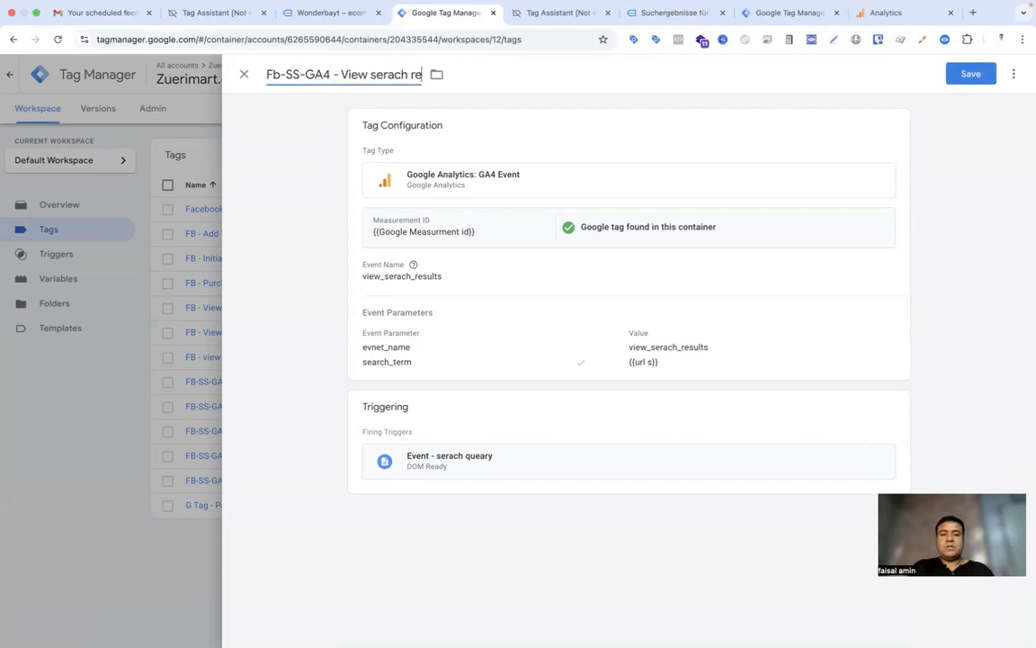
{"action": "type", "text": "sults"}
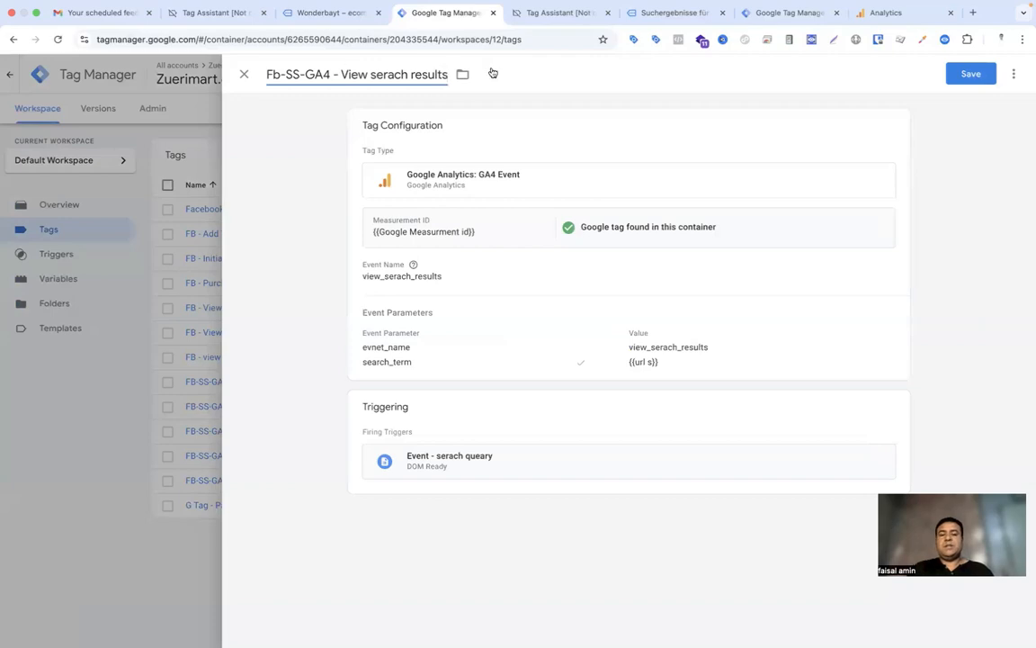
{"action": "left_click", "coordinate": [961, 74]}
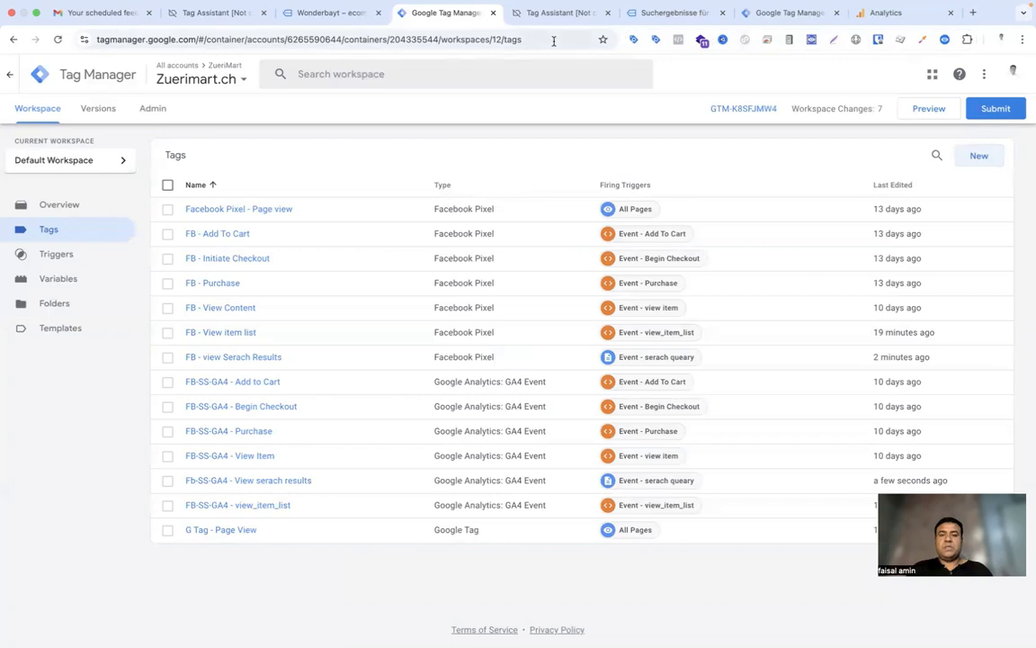
- In the zuerimart.ch - server container, add |view_serach_results after purchase in the Facebook Conversion API trigger's Event Name RegEx and save it
{"action": "left_click", "coordinate": [773, 18]}
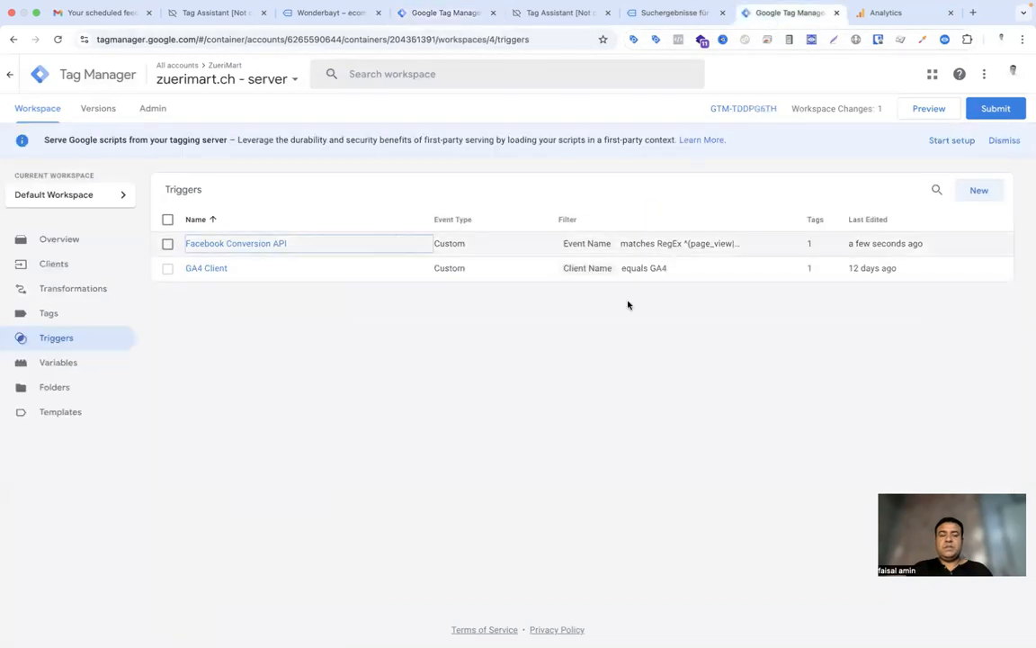
{"action": "left_click", "coordinate": [242, 245]}
{"action": "left_click", "coordinate": [75, 370]}
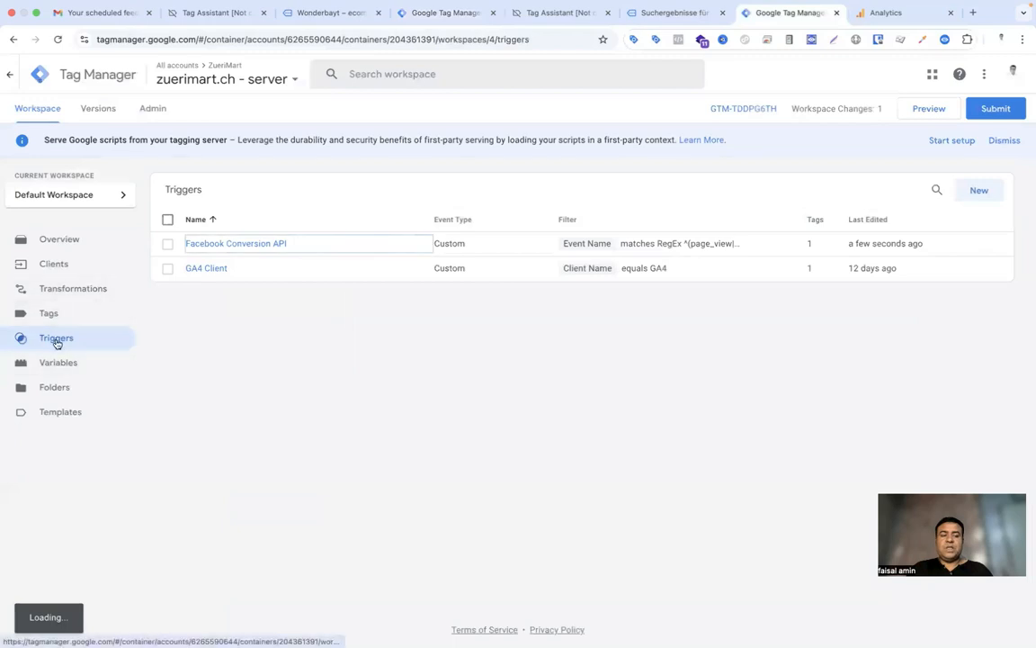
{"action": "left_click", "coordinate": [228, 245]}
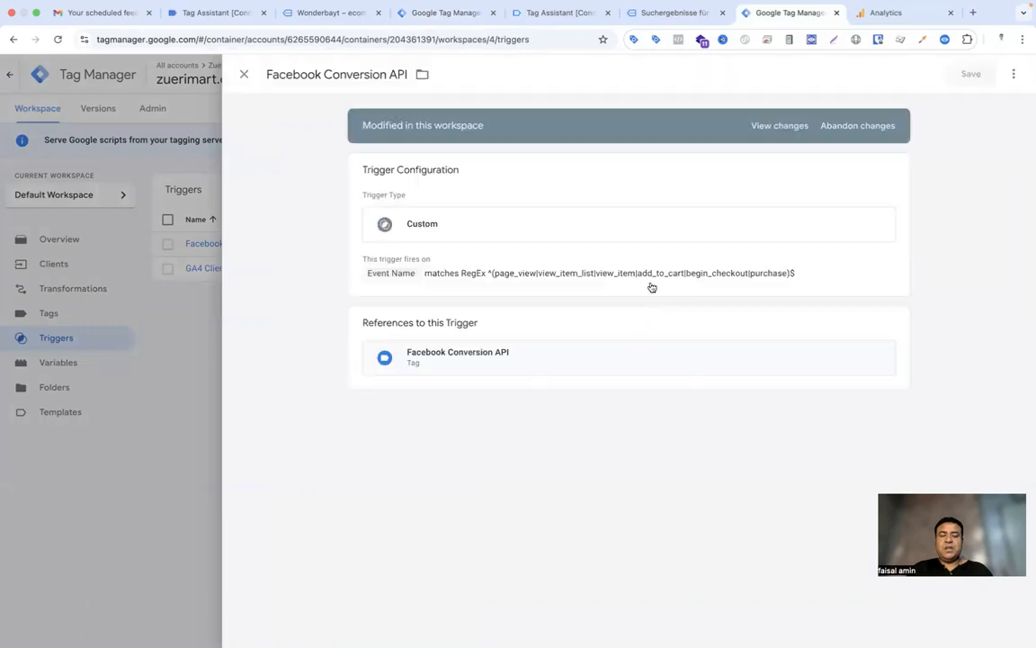
{"action": "left_click", "coordinate": [650, 282]}
{"action": "left_click", "coordinate": [829, 347]}
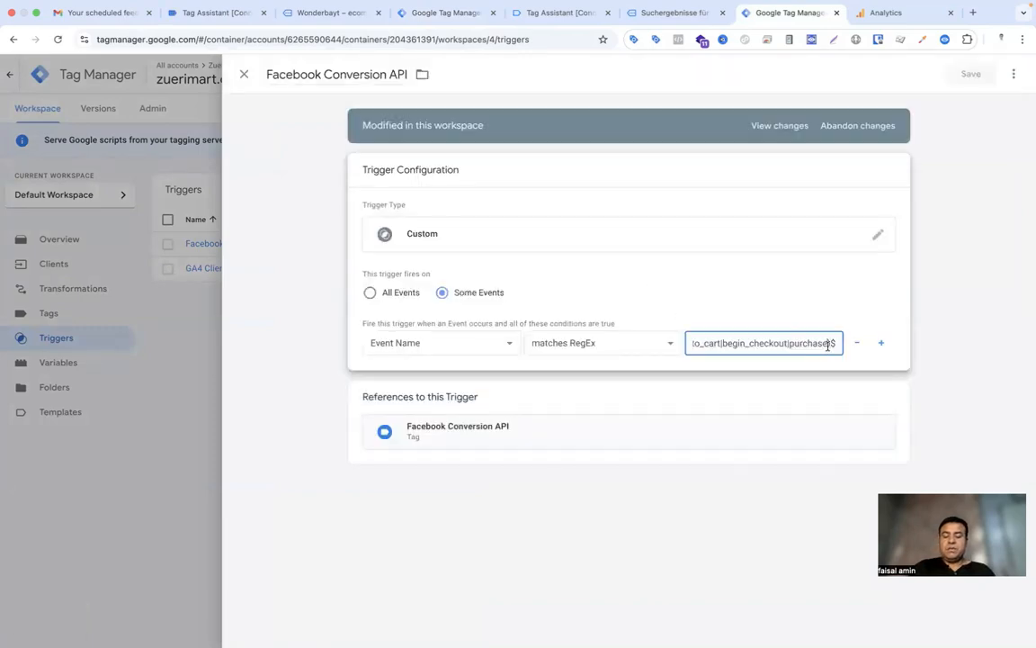
{"action": "type", "text": "|purchase|view_serach_results"}
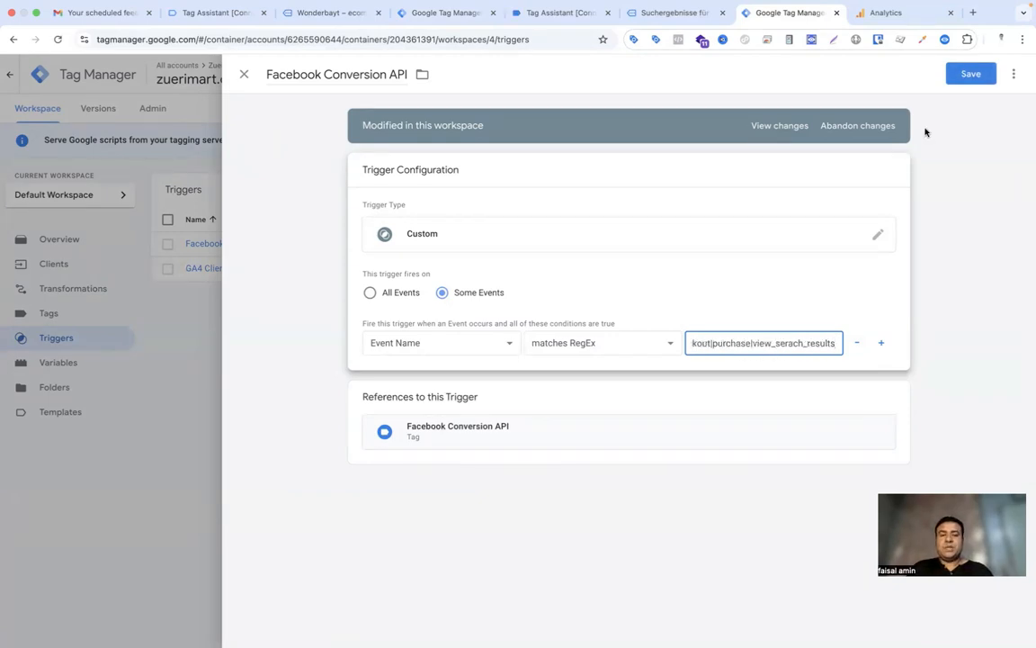
{"action": "left_click", "coordinate": [971, 73]}
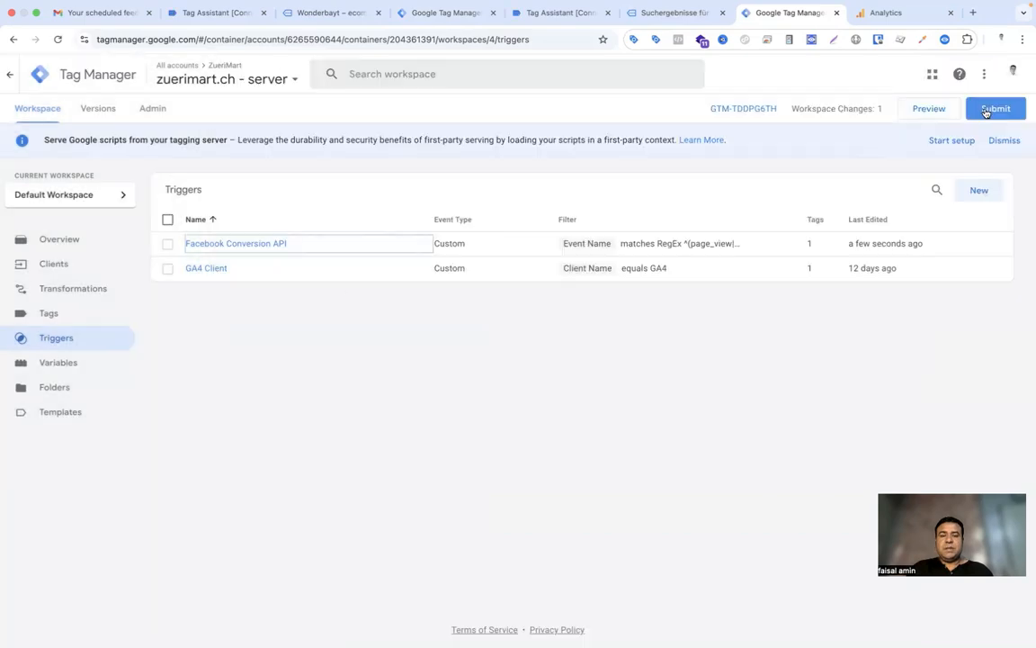
- Submit and publish the server container's changes without a version name or description
{"action": "left_click", "coordinate": [993, 109]}
{"action": "left_click", "coordinate": [989, 73]}
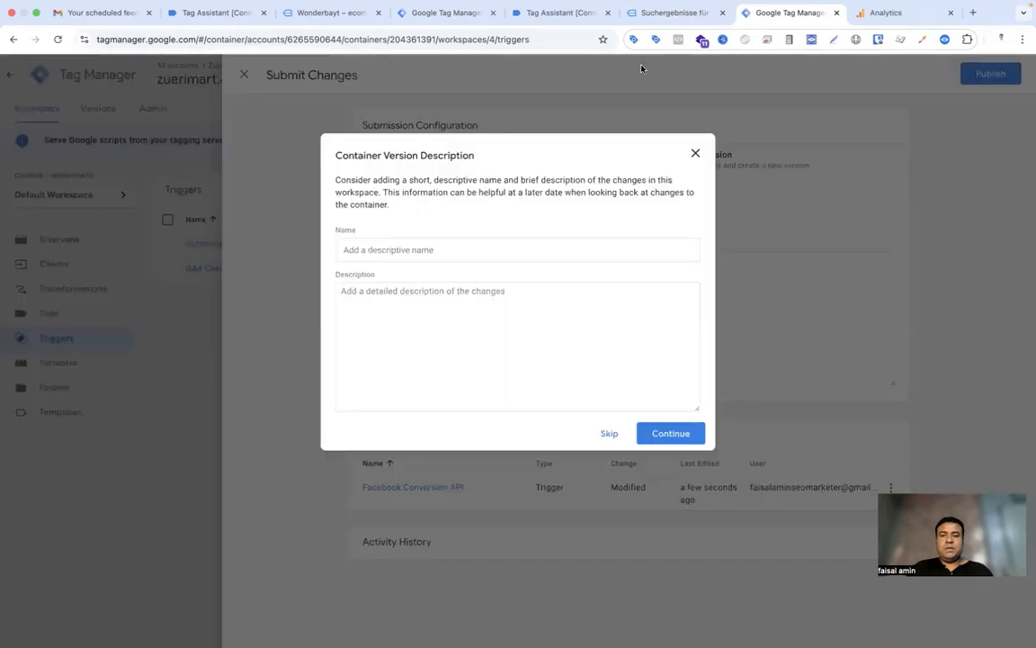
{"action": "left_click", "coordinate": [670, 434]}
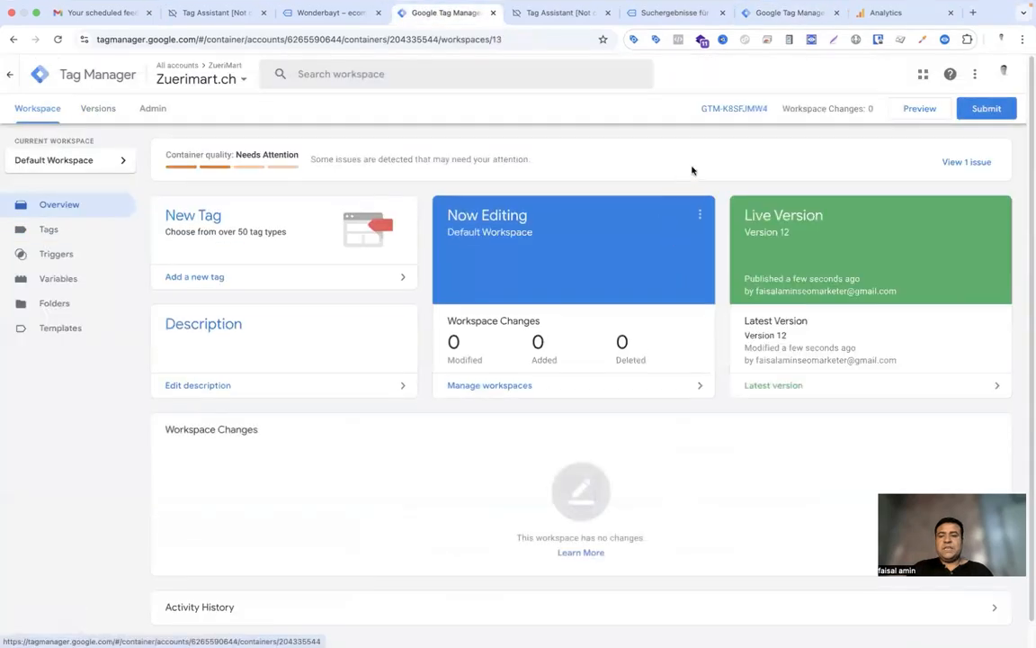
- Start preview mode for the Zuerimart.ch web container and for the zuerimart.ch - server container
{"action": "left_click", "coordinate": [914, 114]}
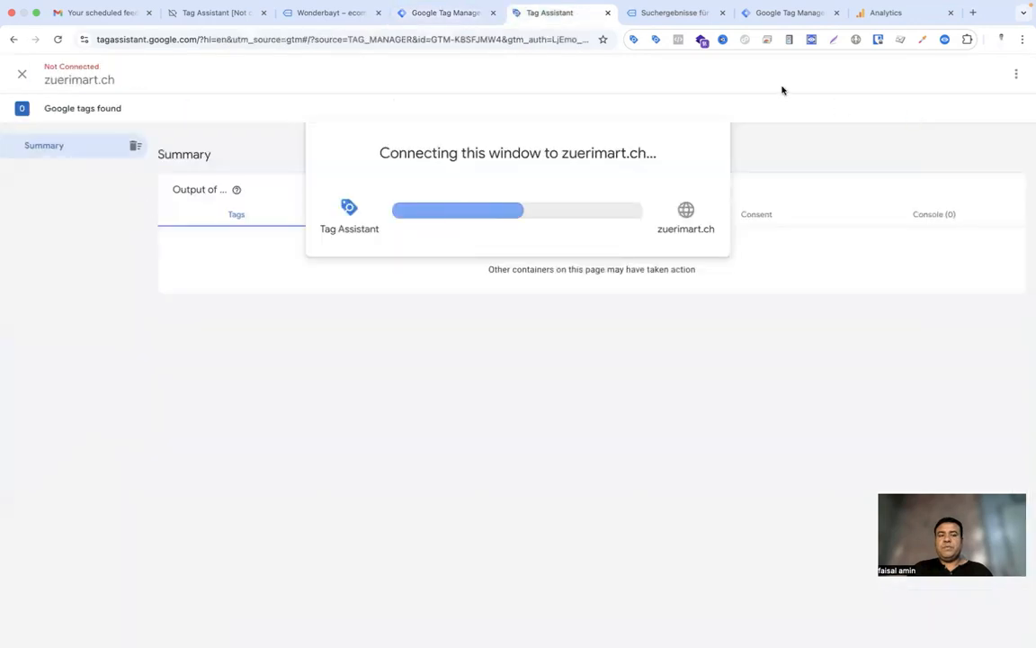
{"action": "left_click", "coordinate": [779, 14]}
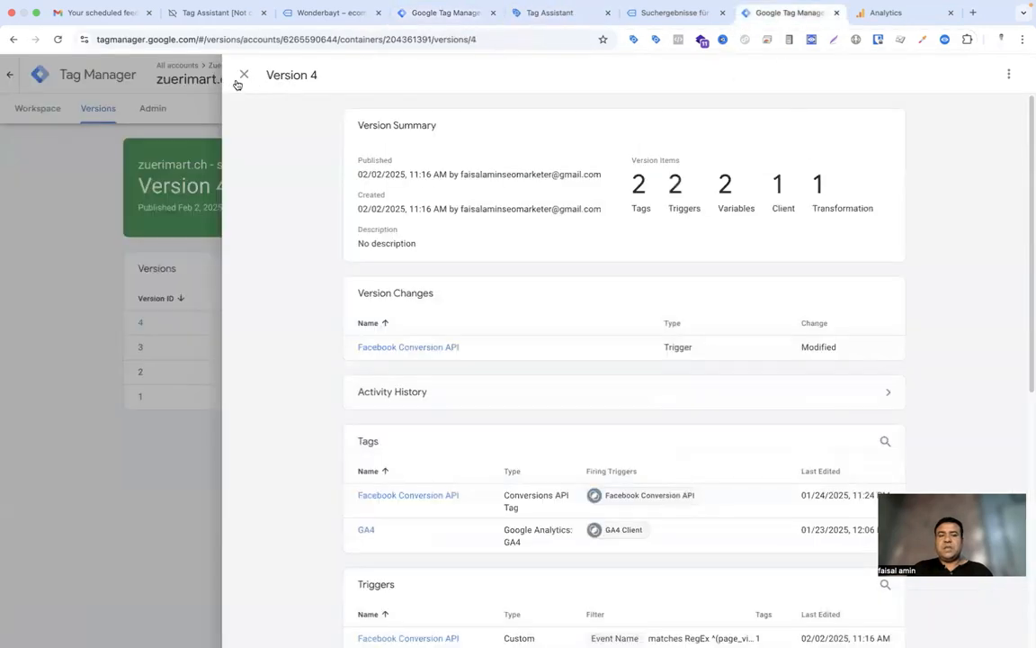
{"action": "left_click", "coordinate": [128, 77]}
{"action": "left_click", "coordinate": [17, 117]}
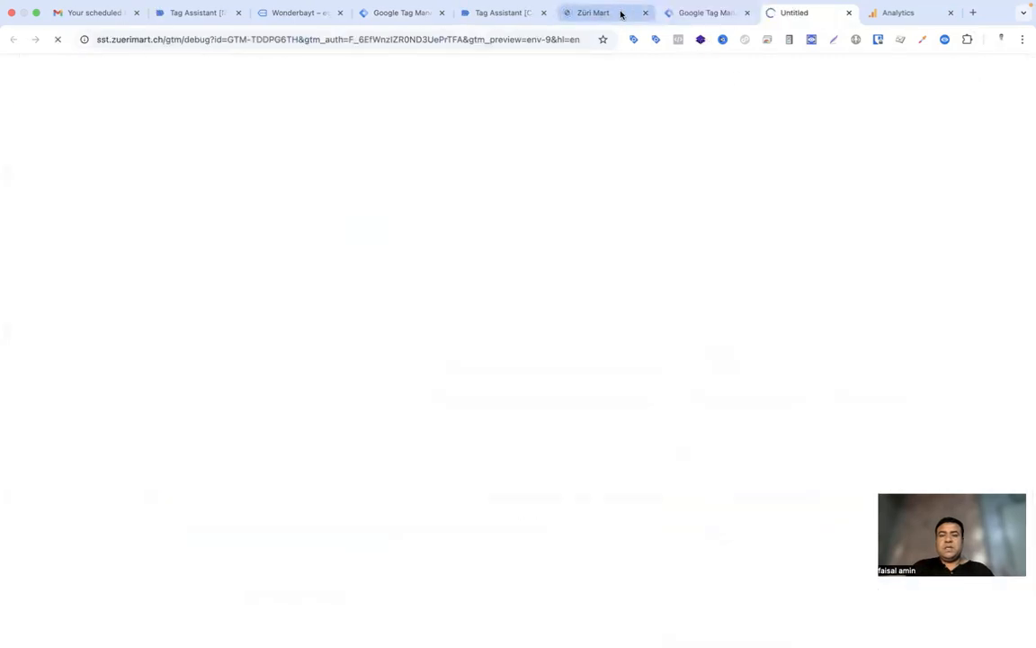
- Search for "home" in the Züri Mart shop connected to the preview session
{"action": "left_click", "coordinate": [624, 12]}
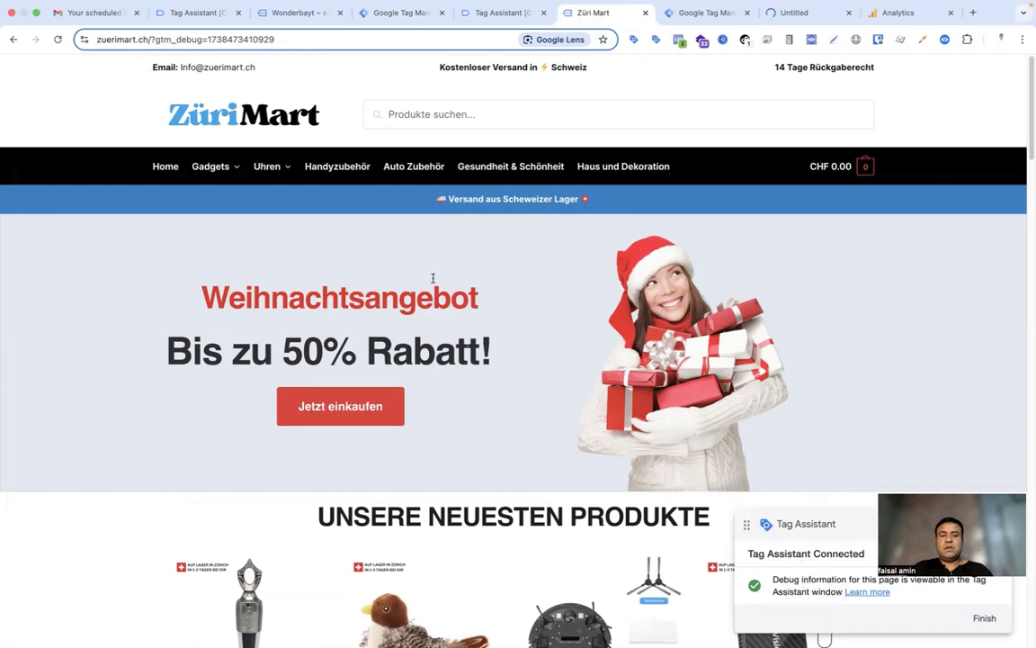
{"action": "left_click", "coordinate": [416, 114]}
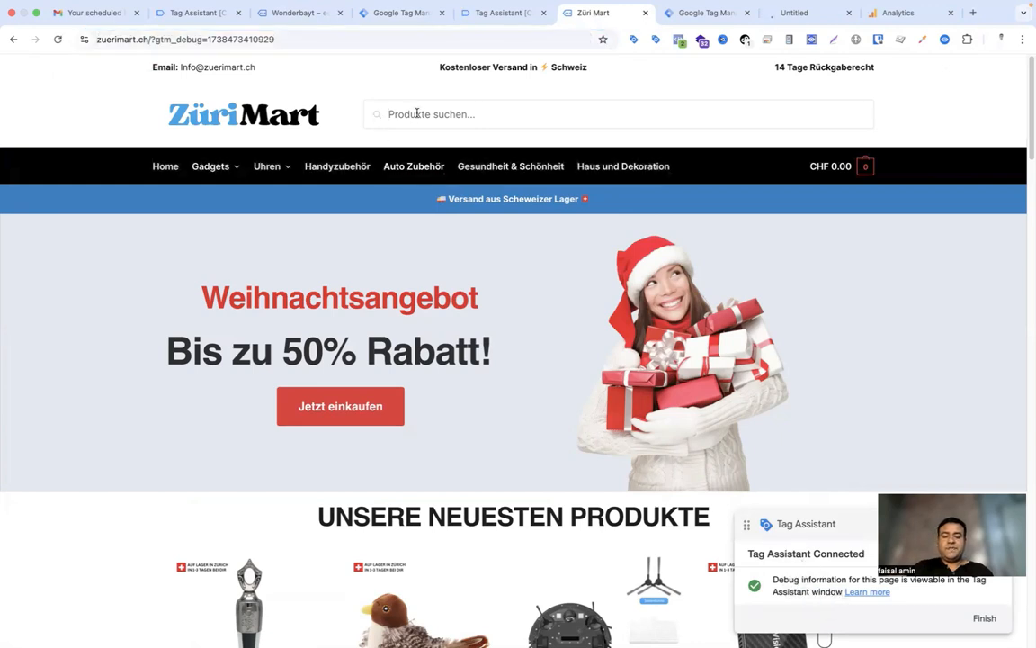
{"action": "type", "text": "home"}
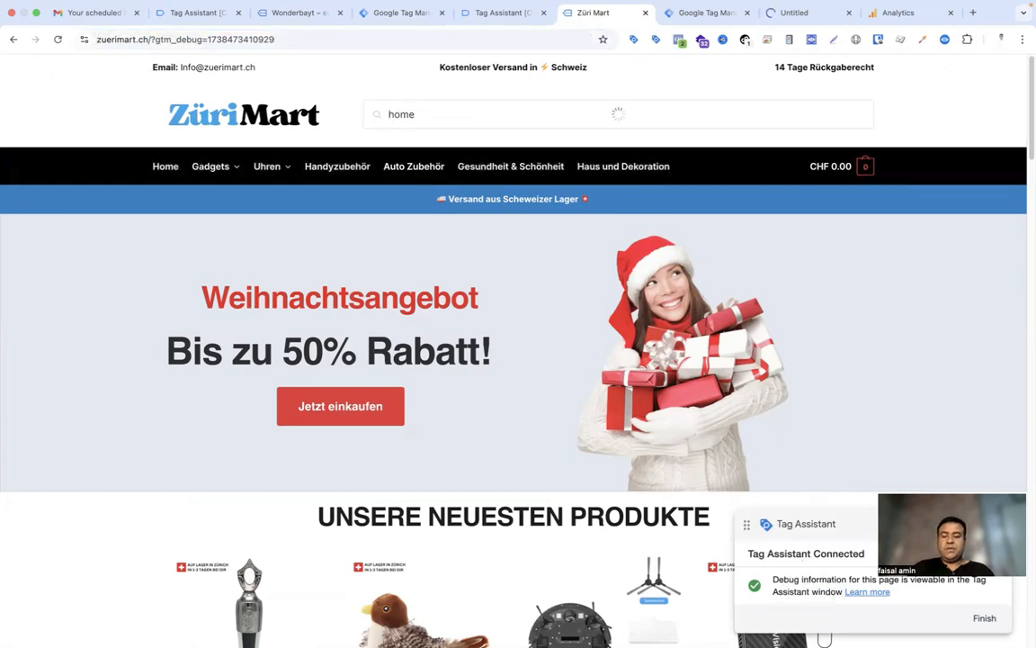
{"action": "key", "text": "Return"}
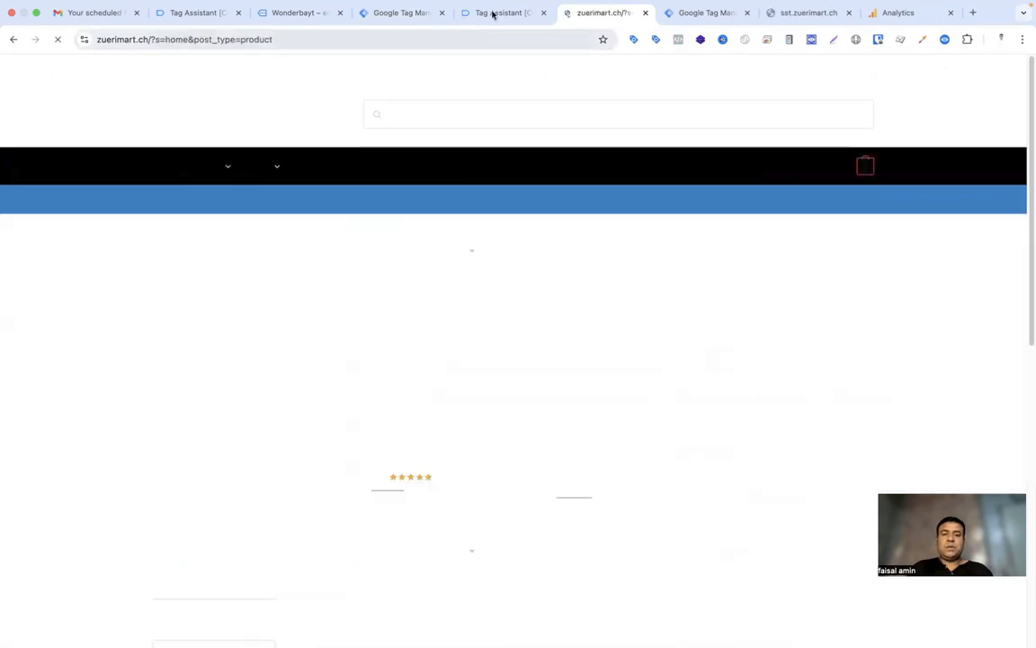
- In the web container's Tag Assistant session, examine which tags fired on the search results page's DOM Ready event
{"action": "left_click", "coordinate": [493, 12]}
{"action": "left_click", "coordinate": [519, 293]}
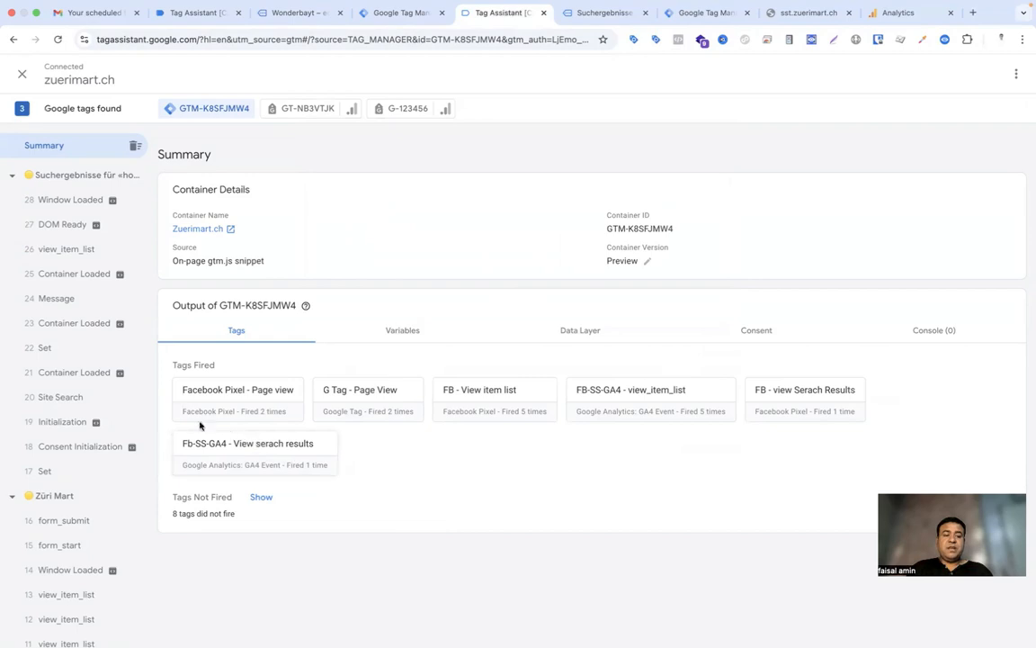
{"action": "left_click", "coordinate": [60, 224]}
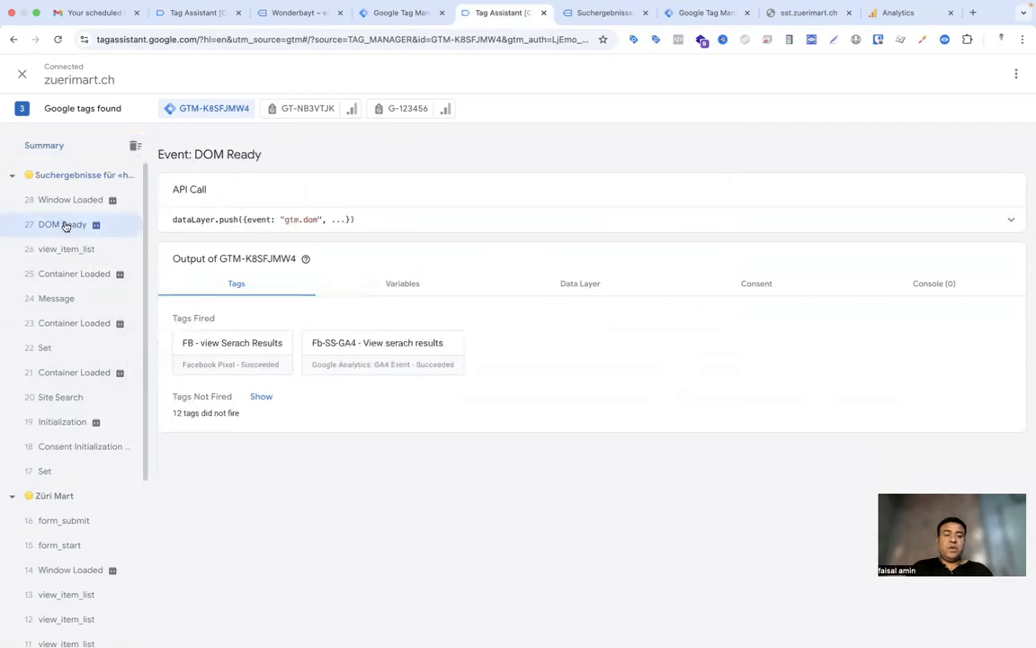
- Check the search term in the DOM Ready event's data layer and variables, and in the Fb-SS-GA4 - View serach results tag's event parameters
{"action": "left_click", "coordinate": [564, 286]}
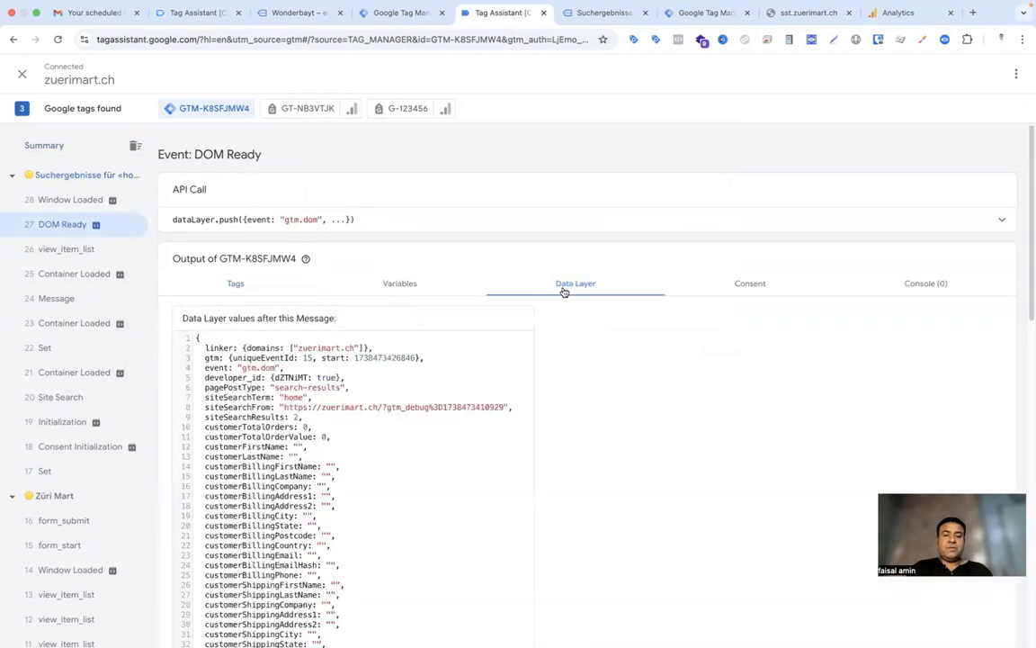
{"action": "left_click", "coordinate": [399, 283]}
{"action": "scroll", "coordinate": [404, 440], "scroll_direction": "down", "scroll_amount": 3}
{"action": "scroll", "coordinate": [401, 462], "scroll_direction": "down", "scroll_amount": 10}
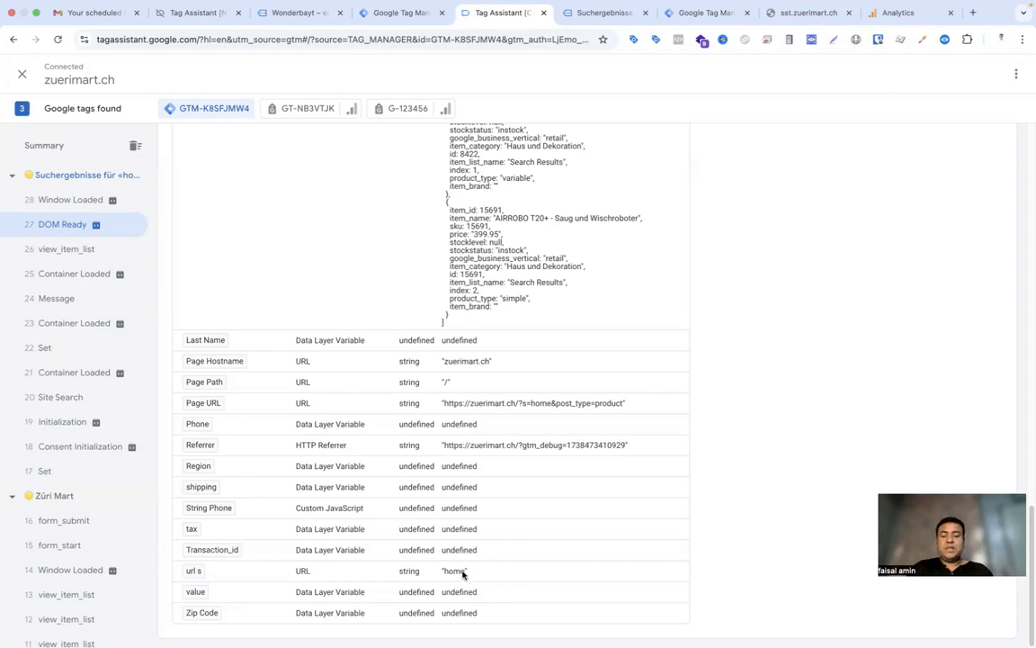
{"action": "left_click_drag", "start_coordinate": [464, 573], "coordinate": [447, 574]}
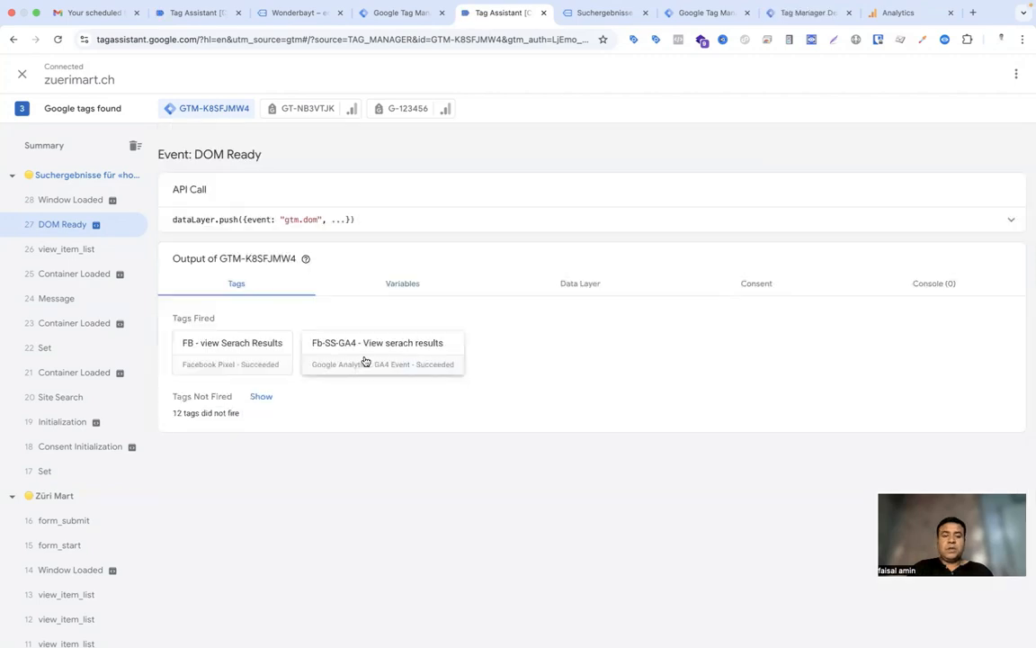
{"action": "left_click", "coordinate": [365, 361]}
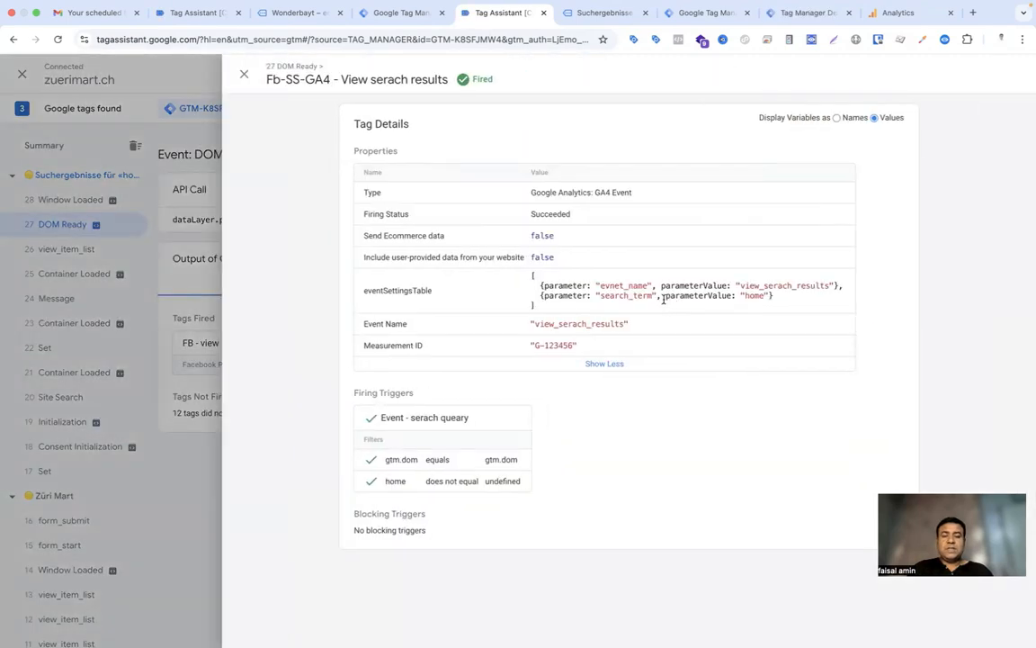
{"action": "left_click_drag", "start_coordinate": [665, 299], "coordinate": [759, 299]}
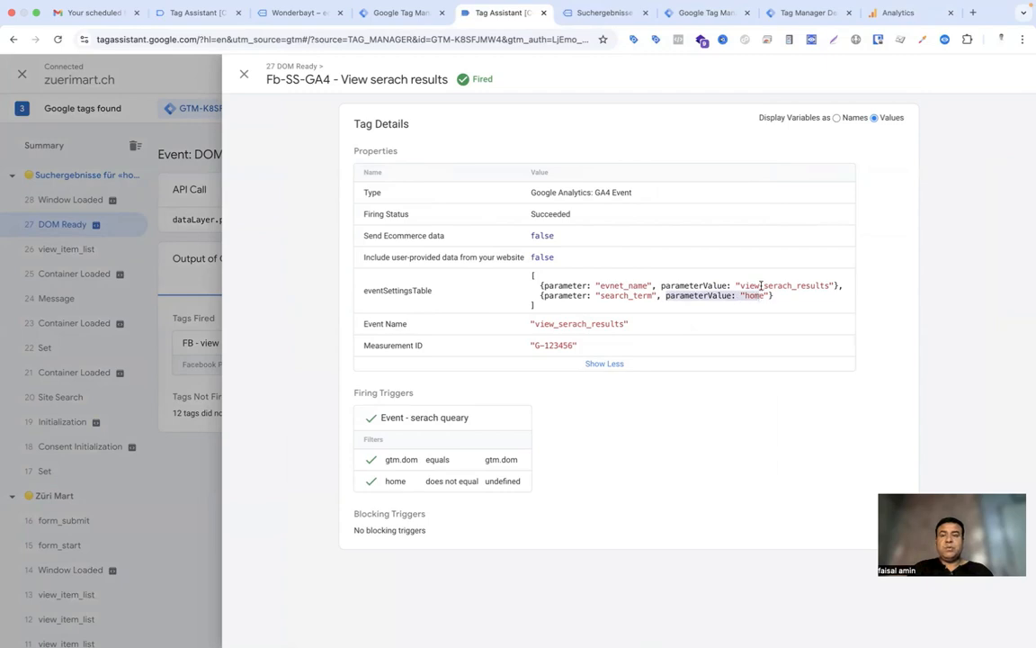
- In the server container's preview, examine the view_serach_results event's fired tags and HTTP requests, and return to the Zuerimart.ch web container workspace
{"action": "left_click", "coordinate": [782, 16]}
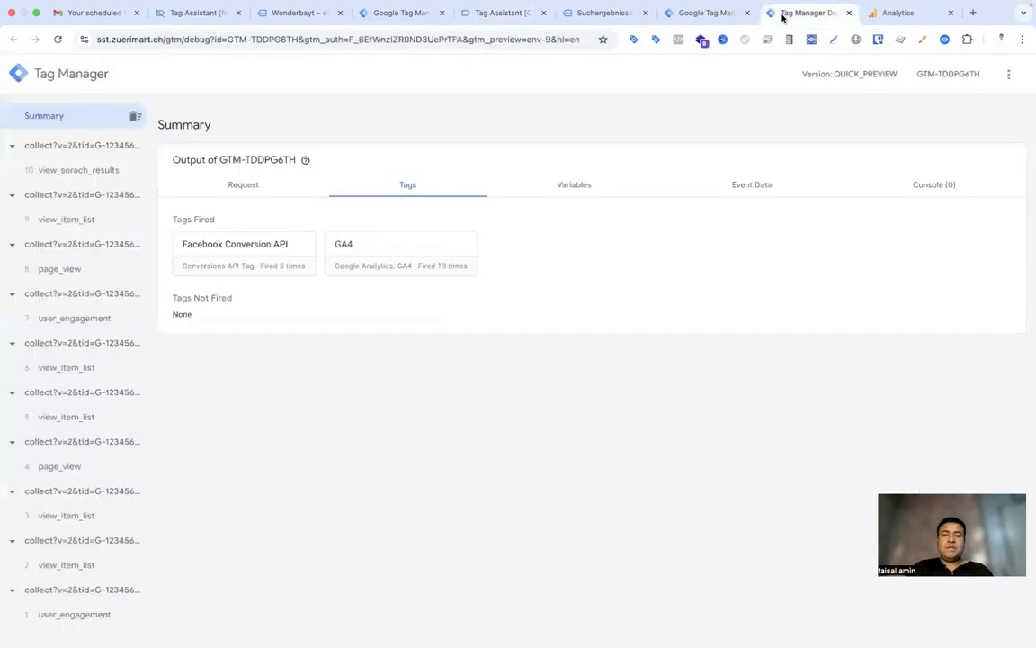
{"action": "left_click", "coordinate": [72, 170]}
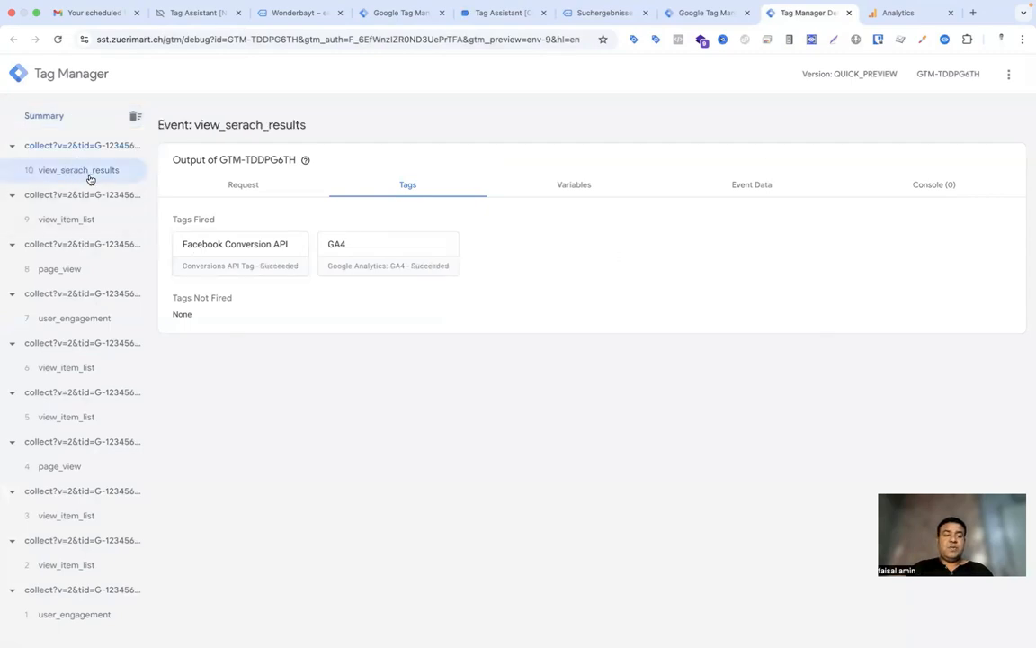
{"action": "left_click", "coordinate": [230, 190]}
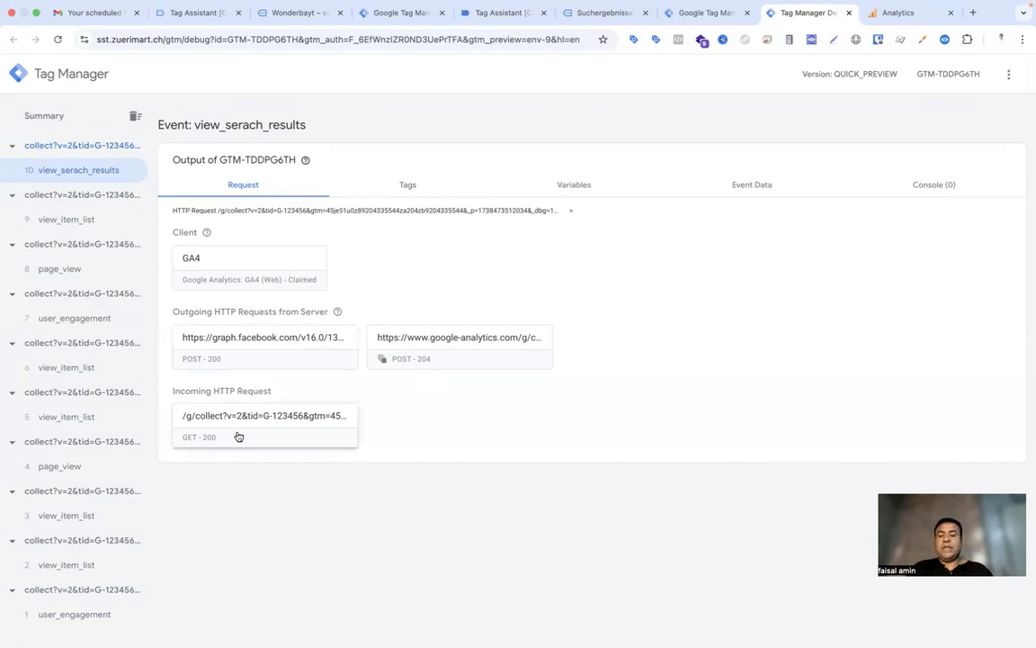
{"action": "left_click", "coordinate": [403, 11]}
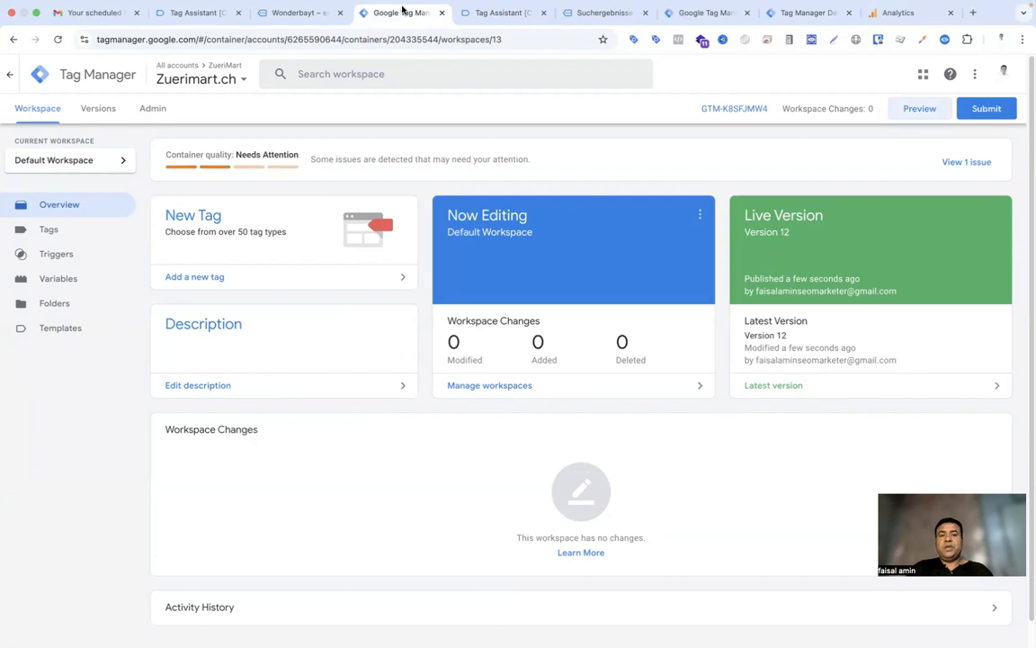